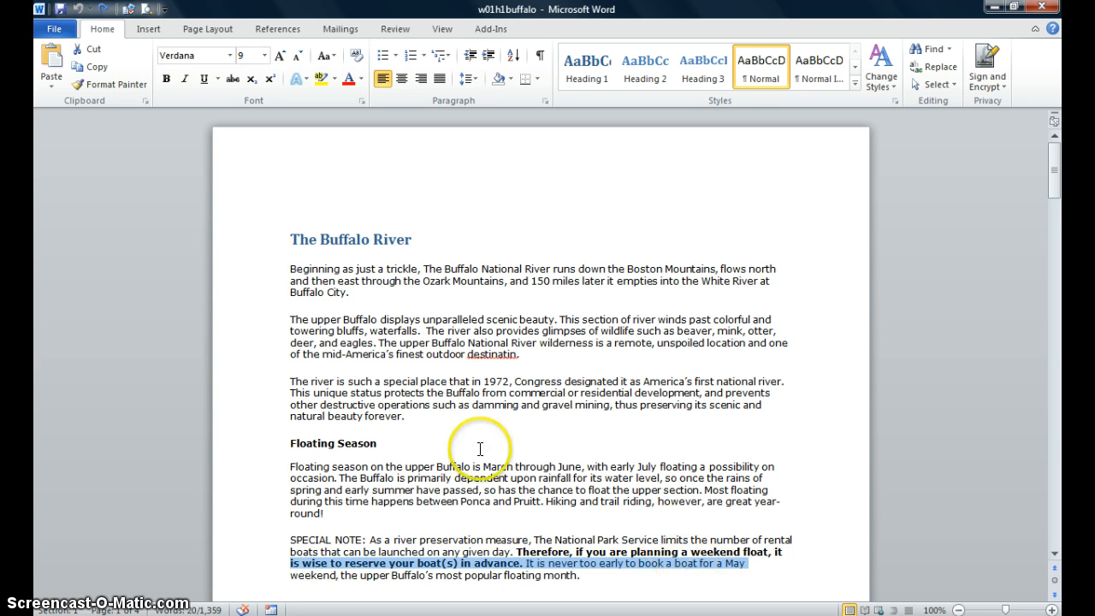
Step: Examine the file types offered for saving a copy of the document, and leave without saving
click(54, 32)
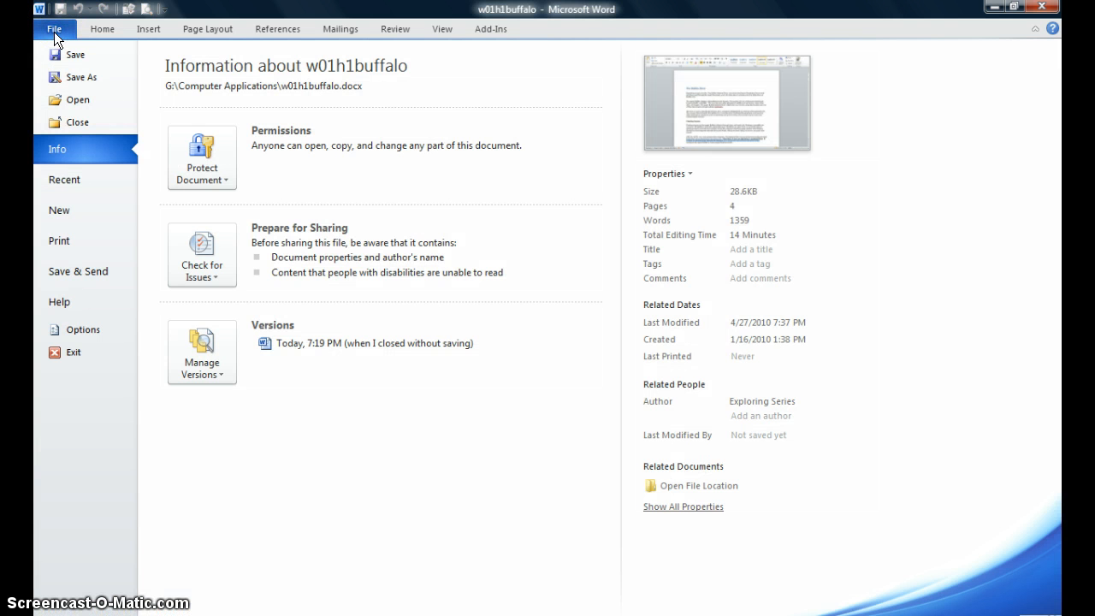
click(65, 78)
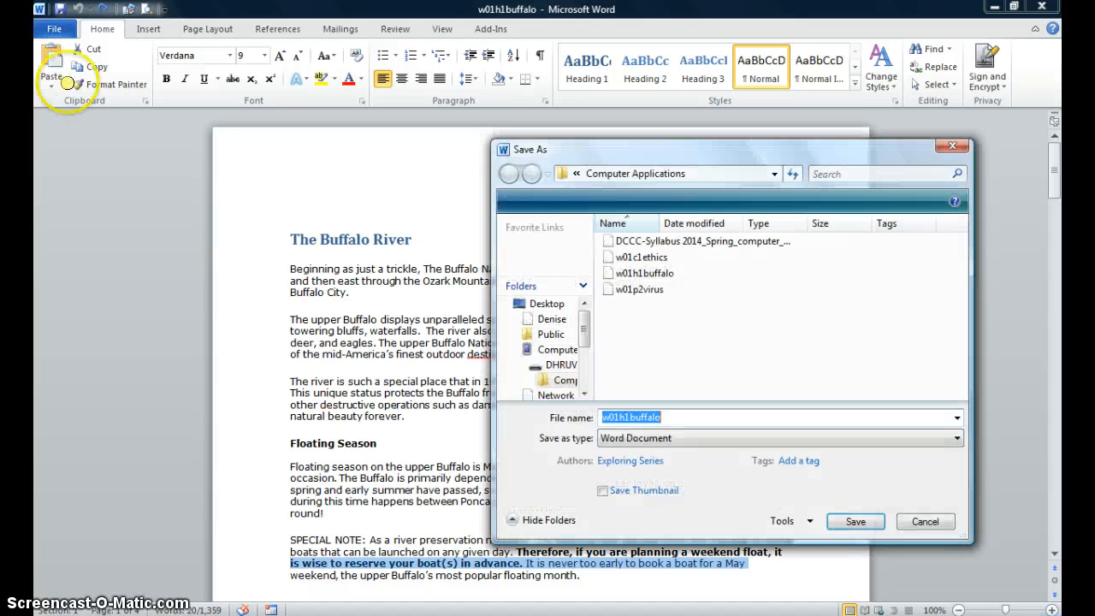
drag(555, 154, 388, 143)
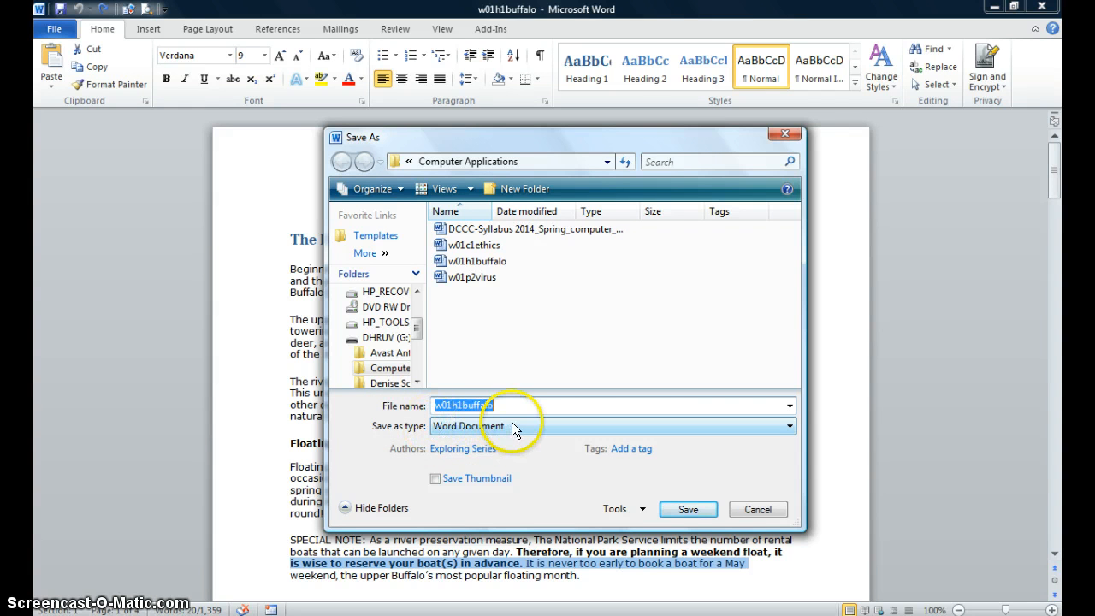
click(789, 428)
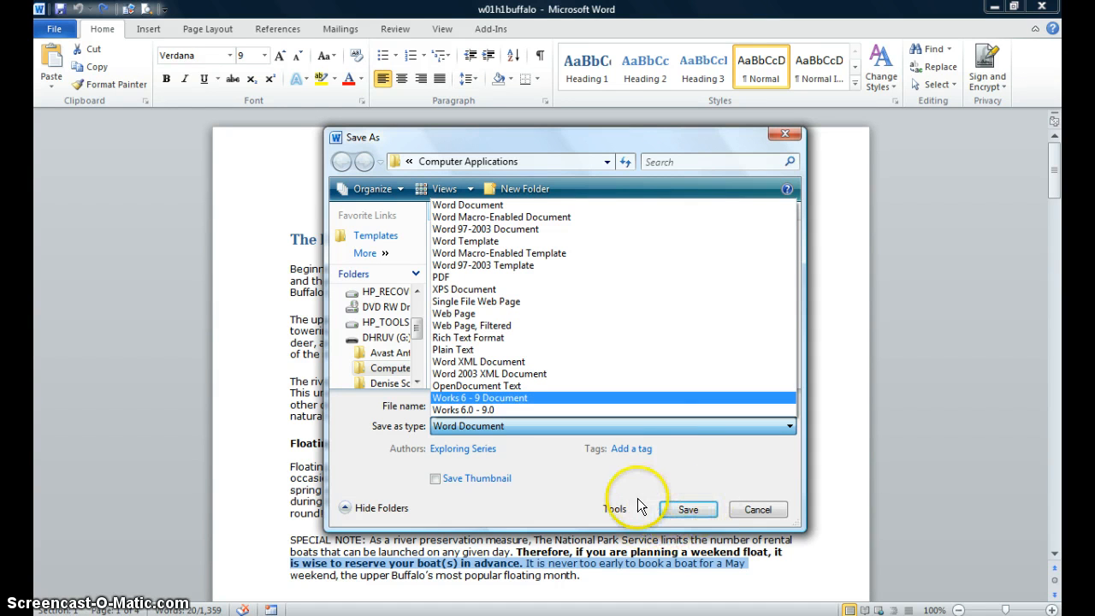
click(763, 508)
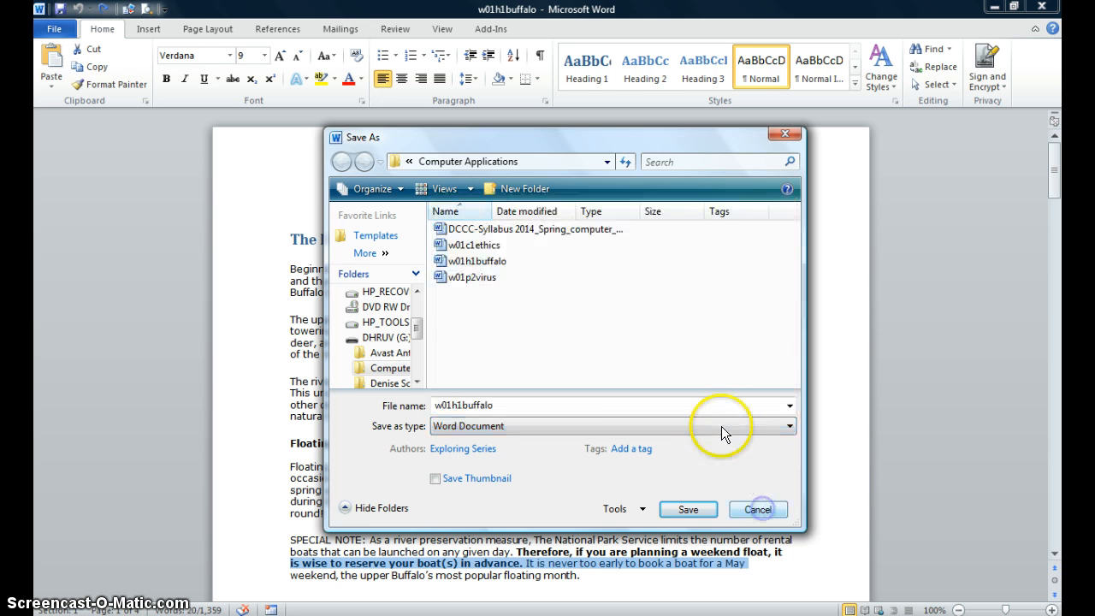
click(757, 508)
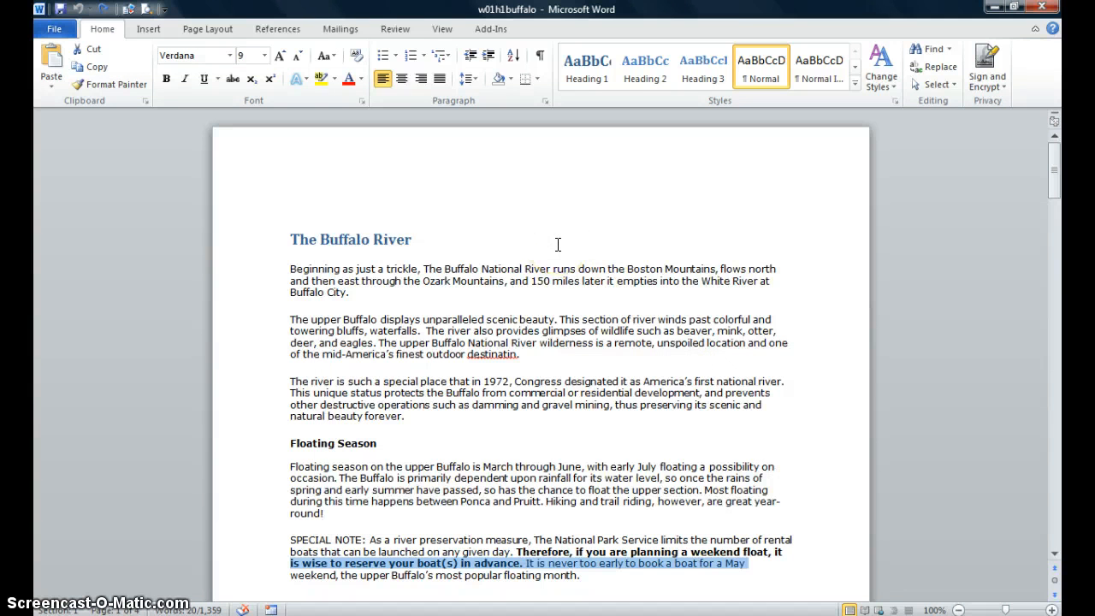
Step: Open the page header, examine the header and footer areas across the first pages, and return to the body text
double_click(487, 145)
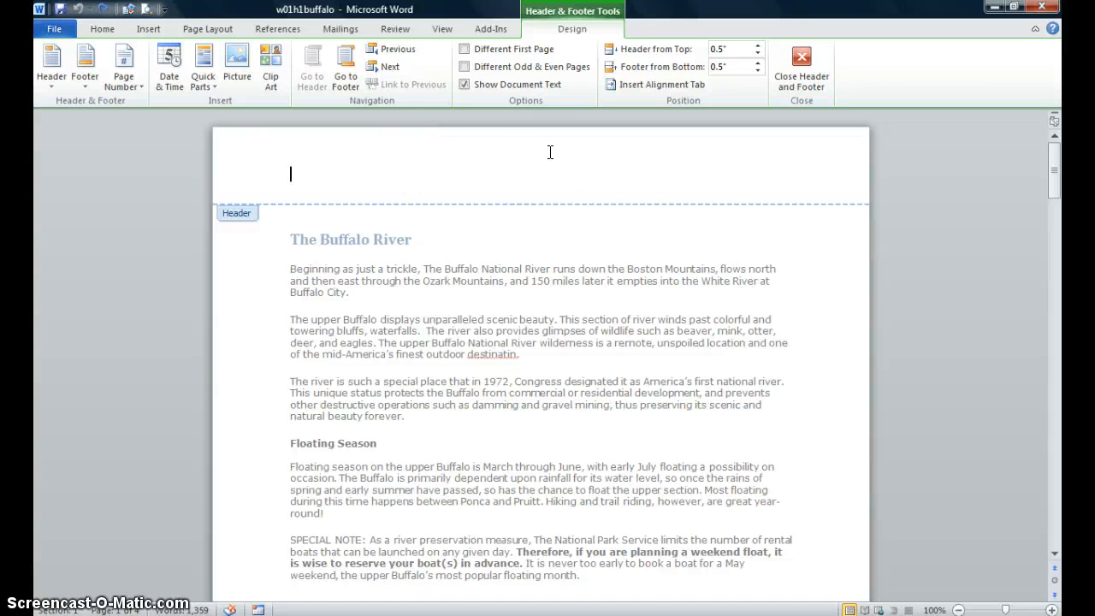
scroll(550, 154, down, 5)
scroll(551, 162, down, 15)
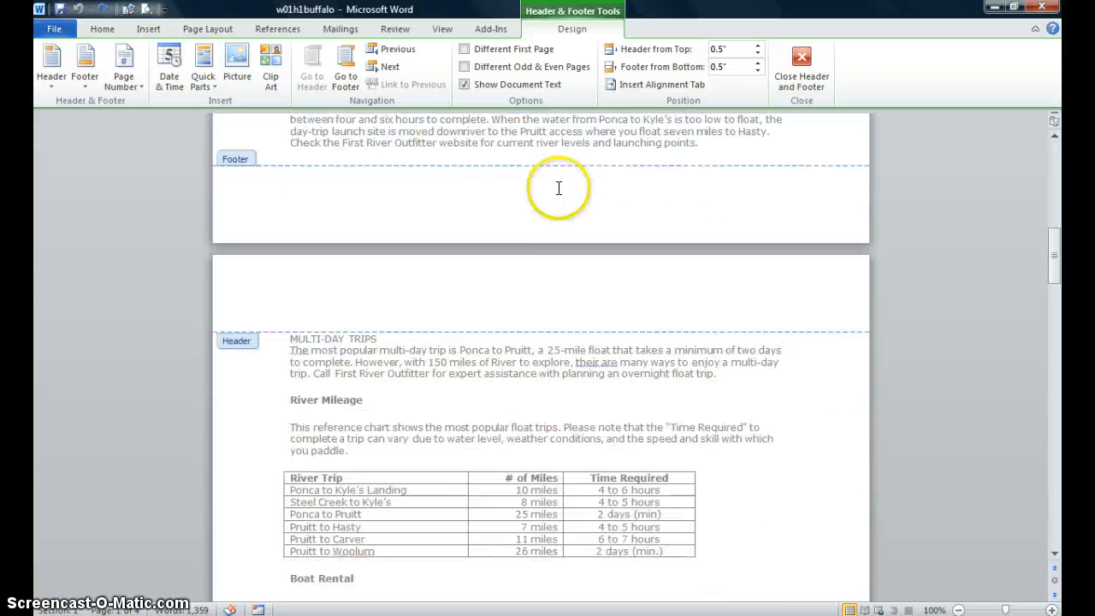
scroll(547, 192, up, 3)
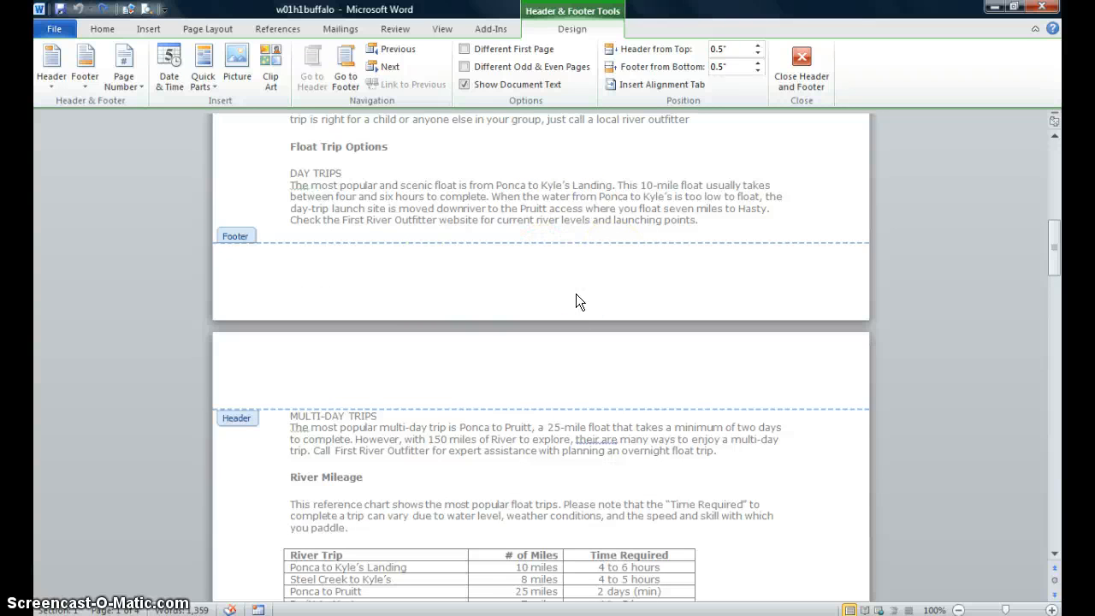
scroll(575, 301, up, 12)
click(453, 200)
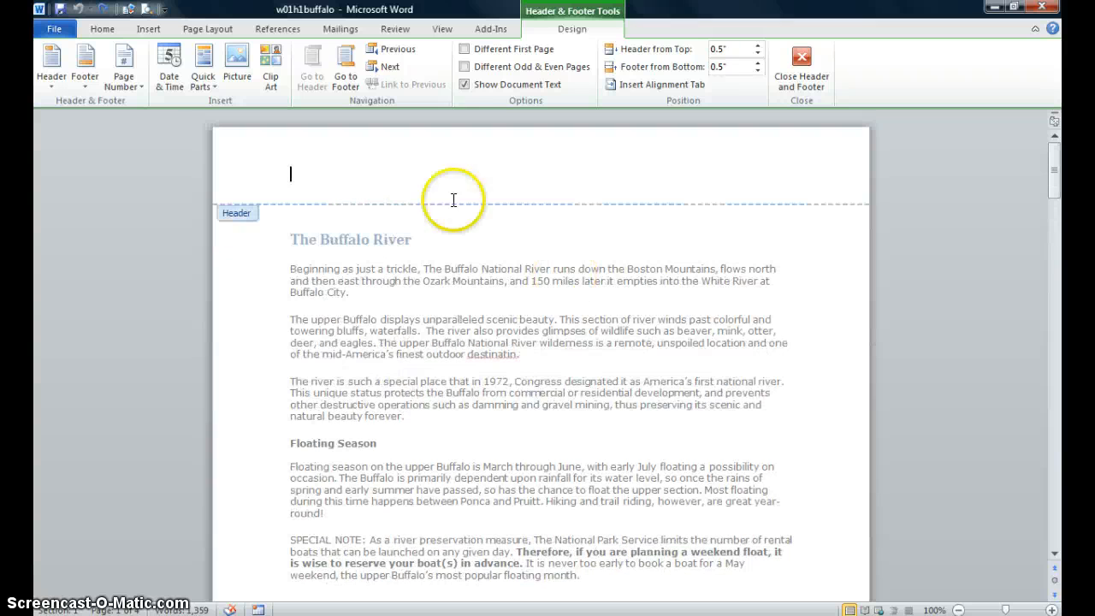
click(566, 17)
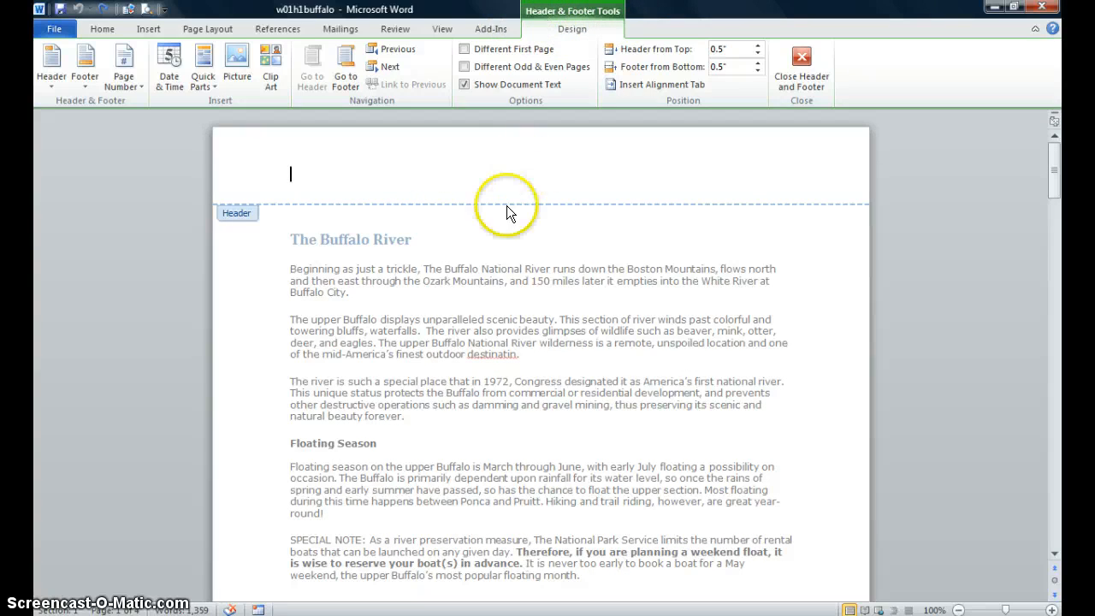
click(522, 282)
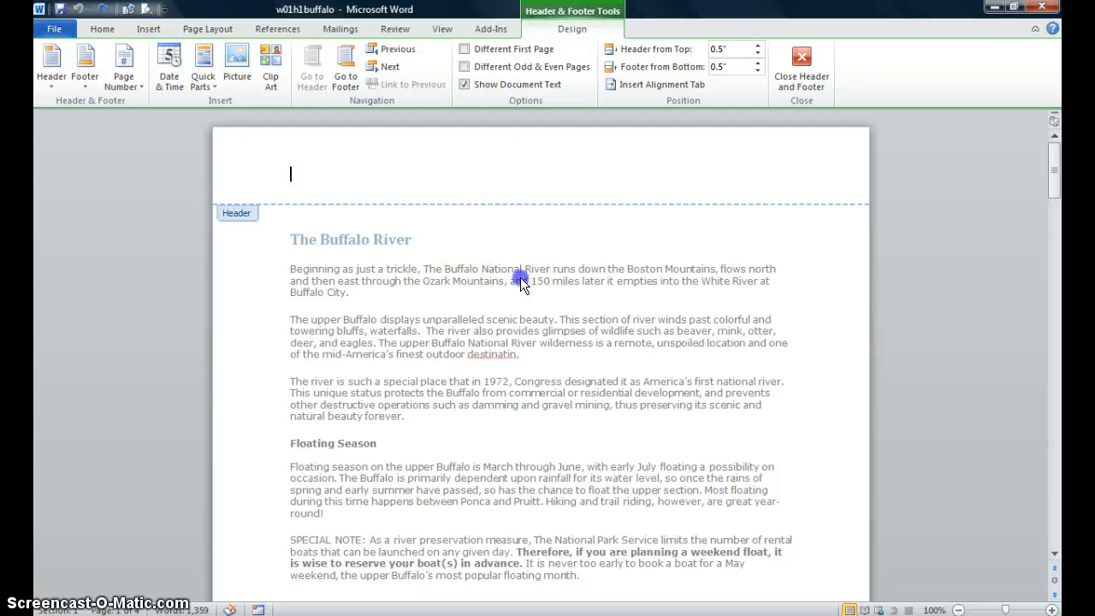
double_click(396, 153)
double_click(597, 333)
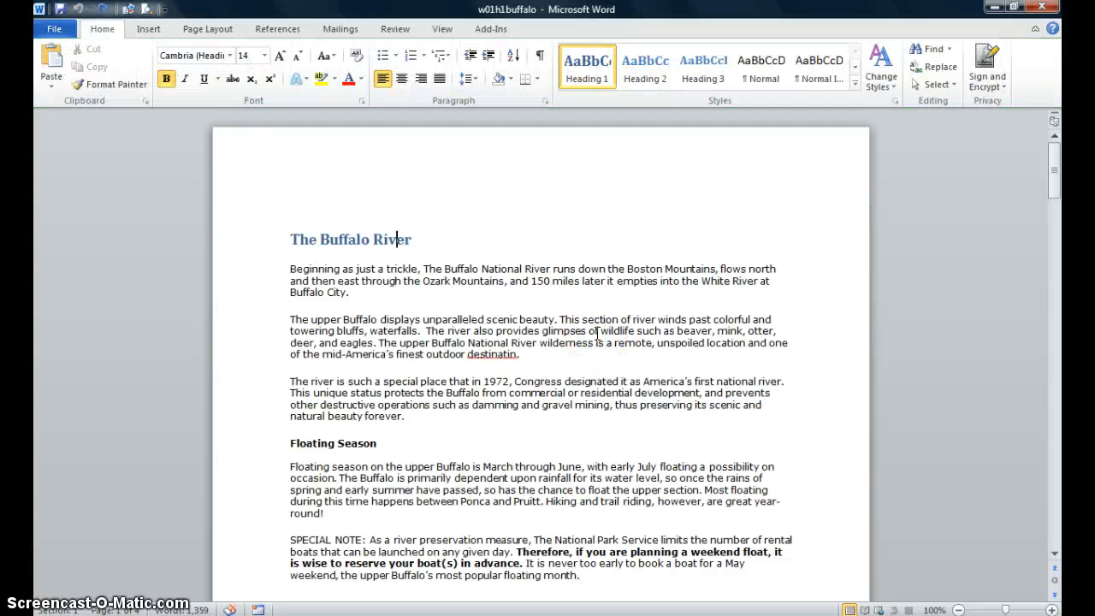
Step: Open the first page's header and enter the trial text "The in the header"
click(471, 170)
double_click(471, 170)
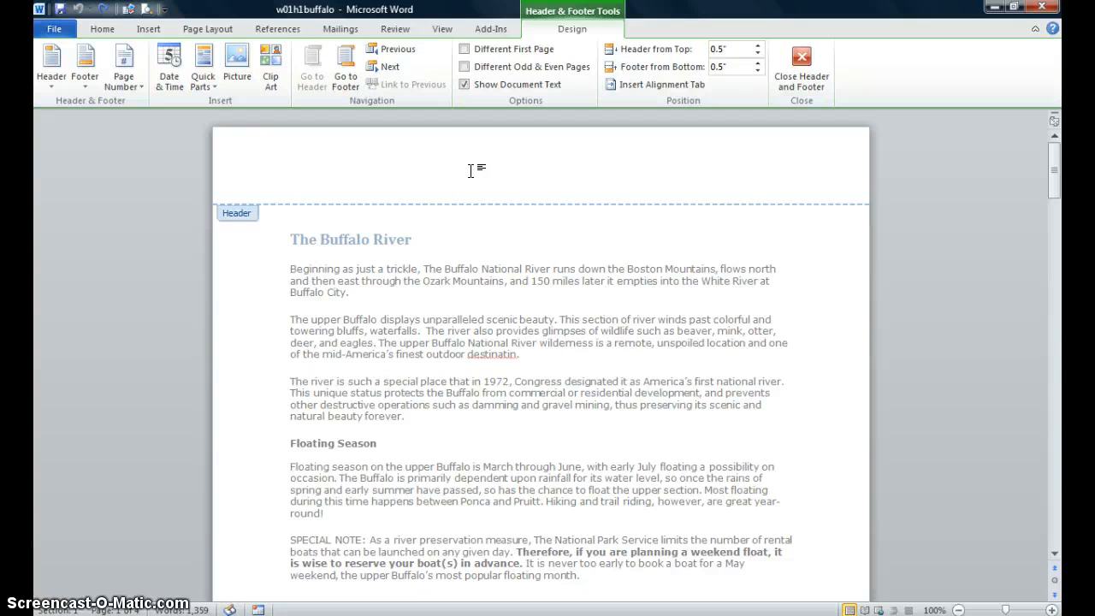
text(The ineresti)
key(BackSpace)
key(BackSpace)
key(BackSpace)
key(BackSpace)
key(BackSpace)
key(BackSpace)
key(BackSpace)
text(n the)
text(eader)
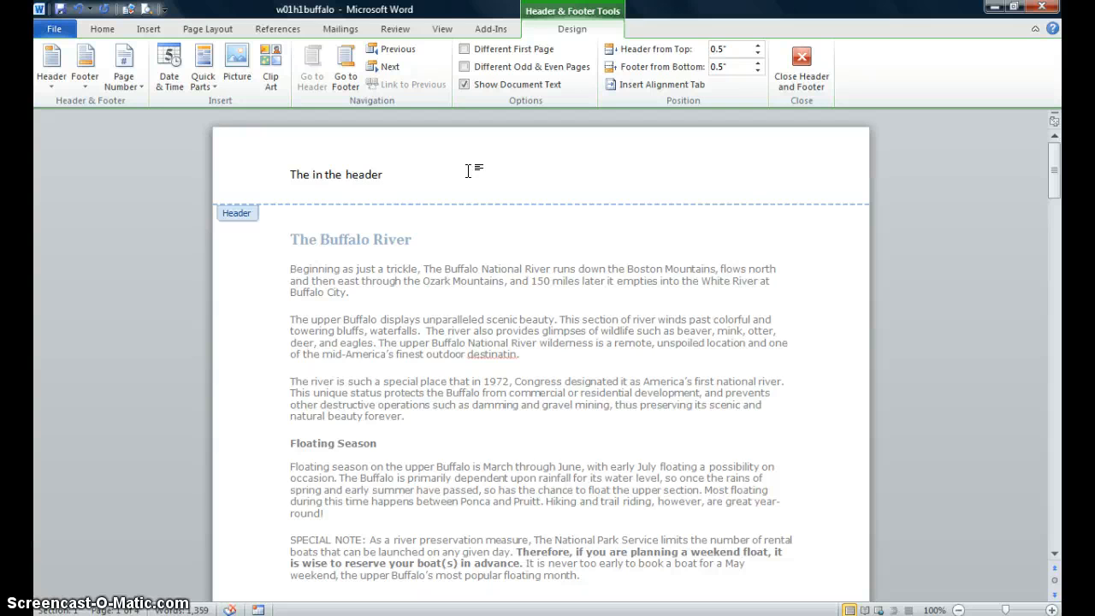
Step: Delete all of the trial text from the header
key(BackSpace)
key(BackSpace)
key(BackSpace)
key(BackSpace)
key(BackSpace)
key(BackSpace)
key(BackSpace)
key(BackSpace)
key(BackSpace)
key(BackSpace)
key(BackSpace)
key(BackSpace)
key(BackSpace)
key(BackSpace)
key(BackSpace)
key(BackSpace)
key(BackSpace)
key(BackSpace)
Step: Try a Plain Number 1 page number at the top of the page, undo it, and leave the header
click(146, 25)
click(686, 85)
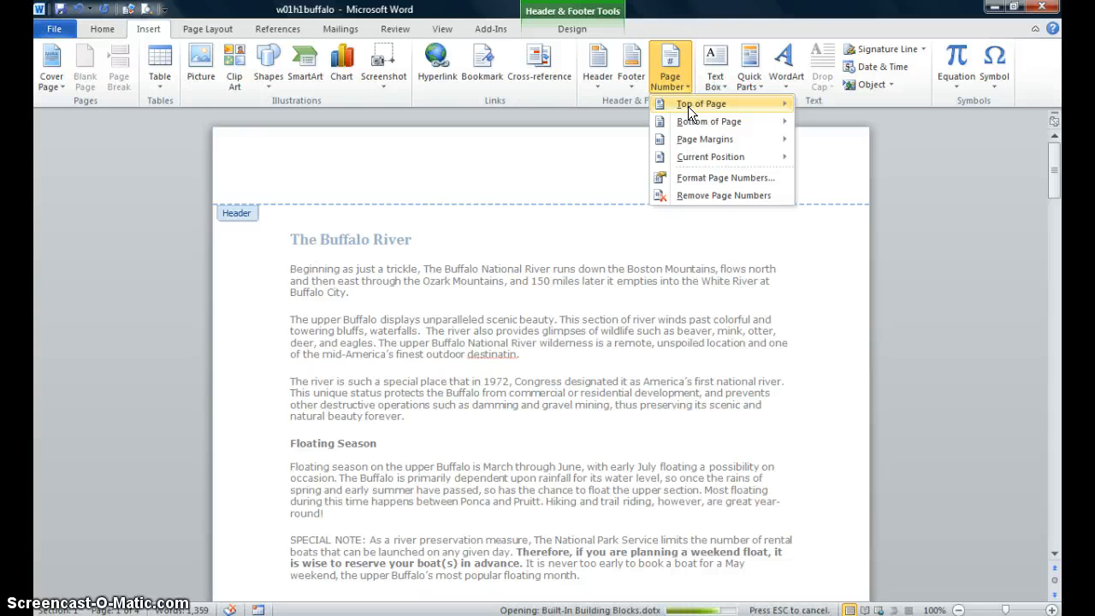
mouse_move(687, 106)
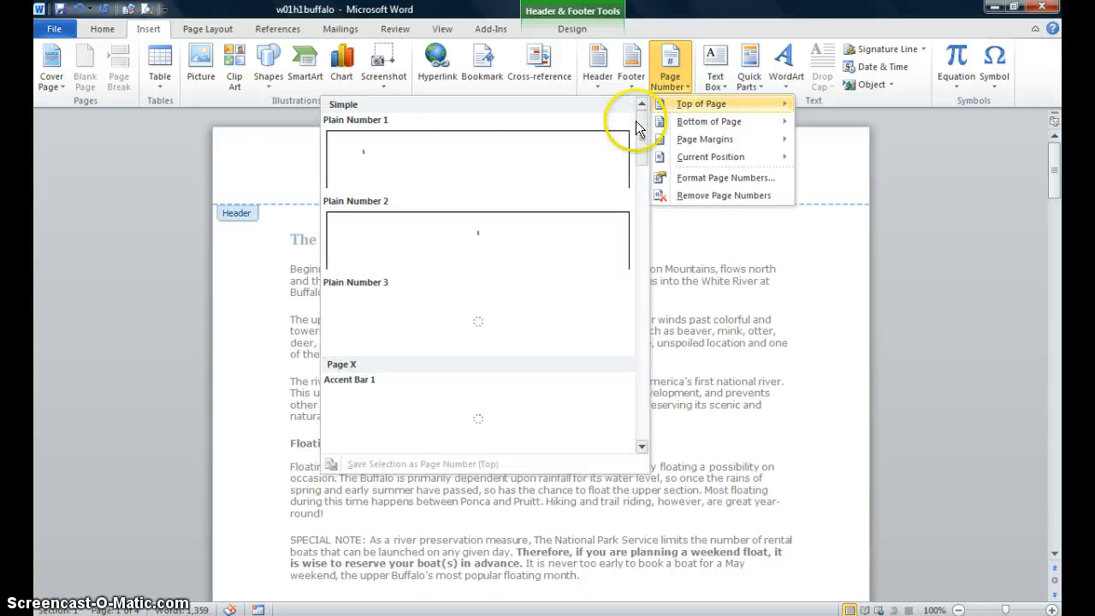
click(467, 158)
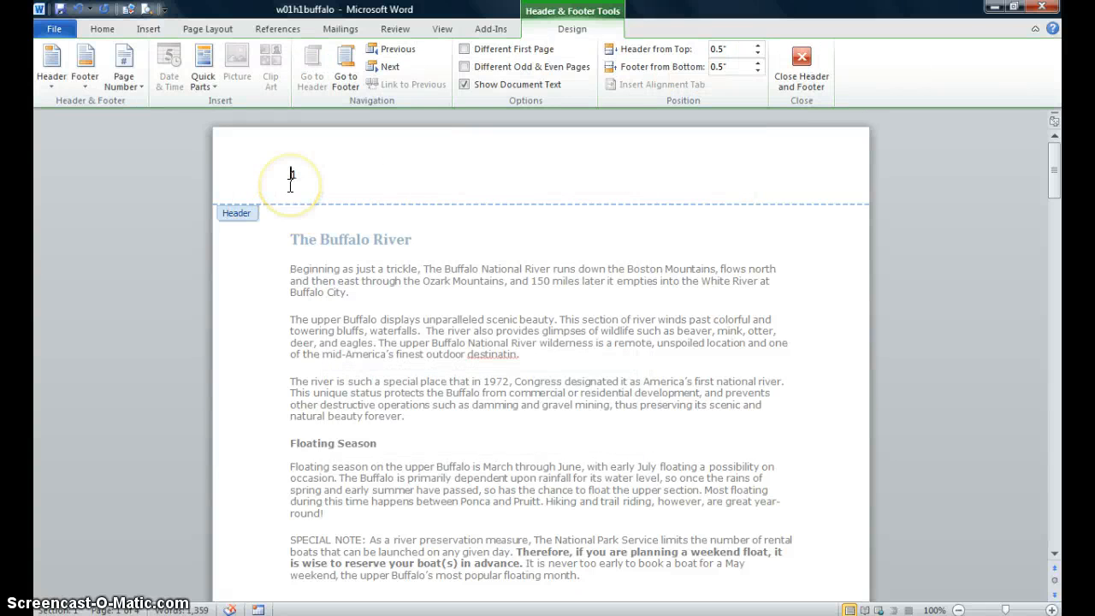
click(304, 177)
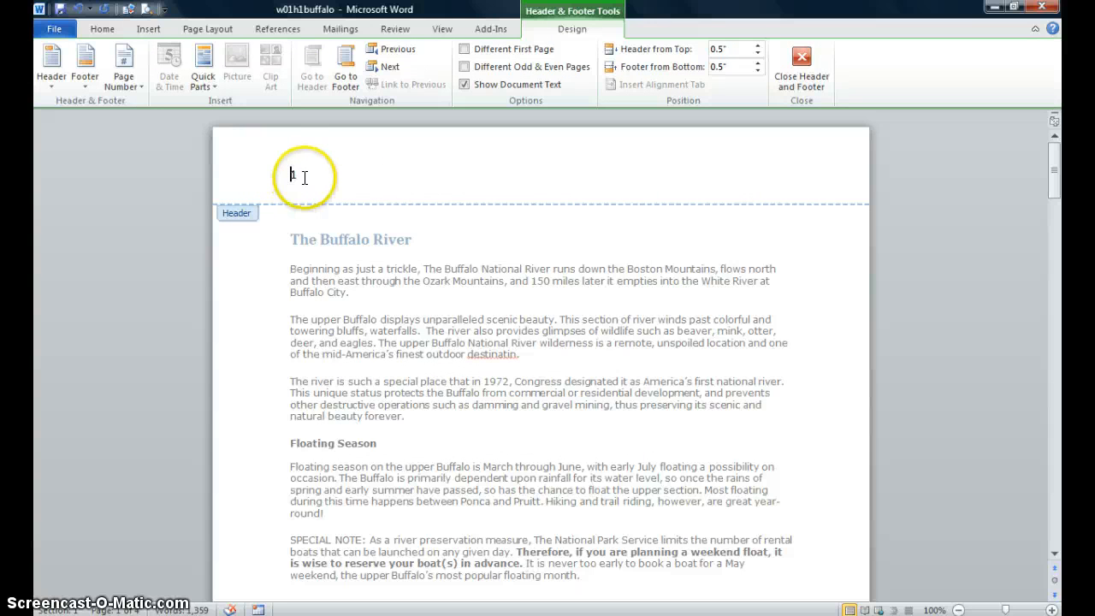
click(77, 9)
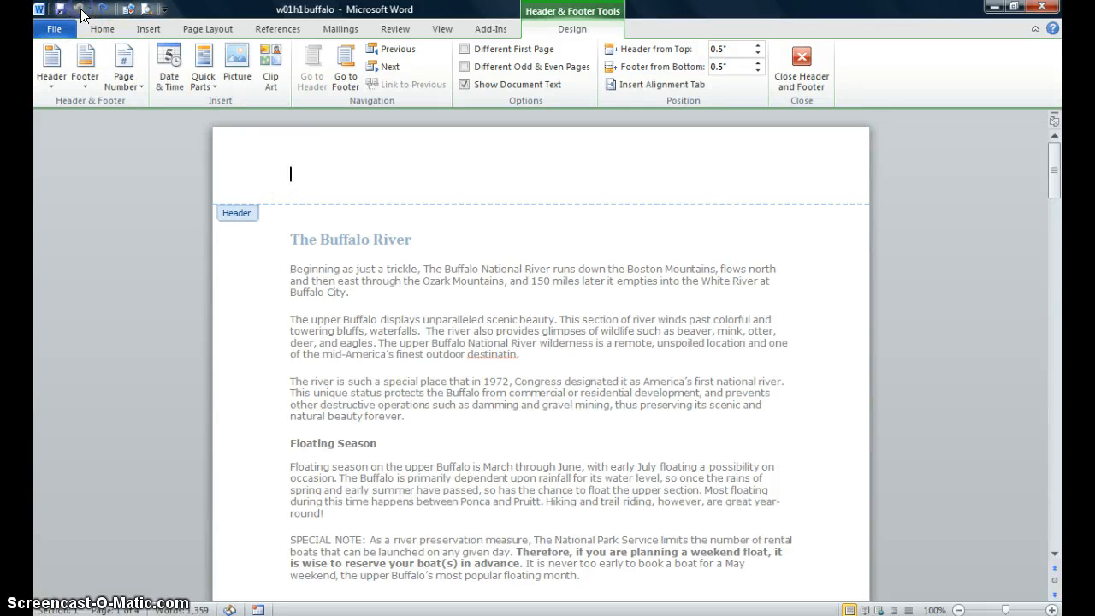
double_click(496, 294)
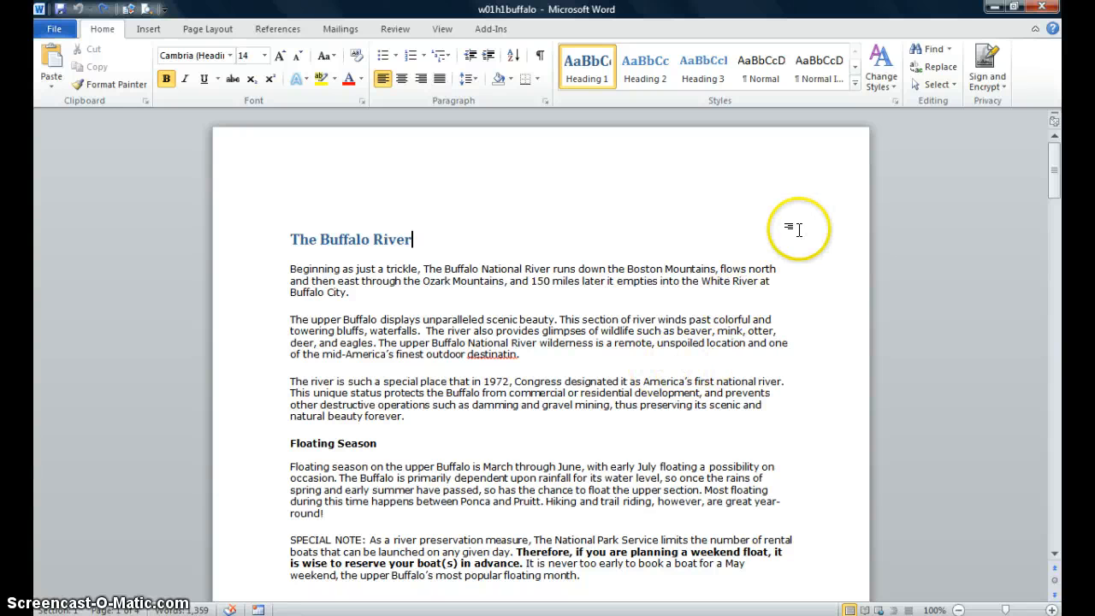
scroll(645, 197, down, 5)
scroll(650, 200, up, 4)
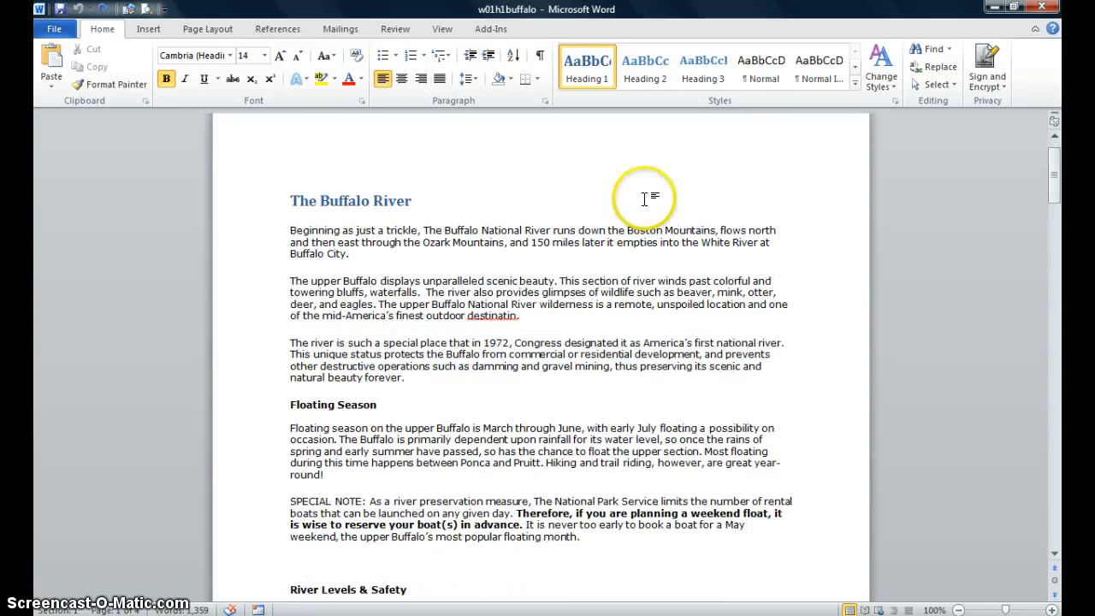
scroll(650, 200, down, 4)
scroll(644, 210, up, 4)
scroll(643, 213, up, 1)
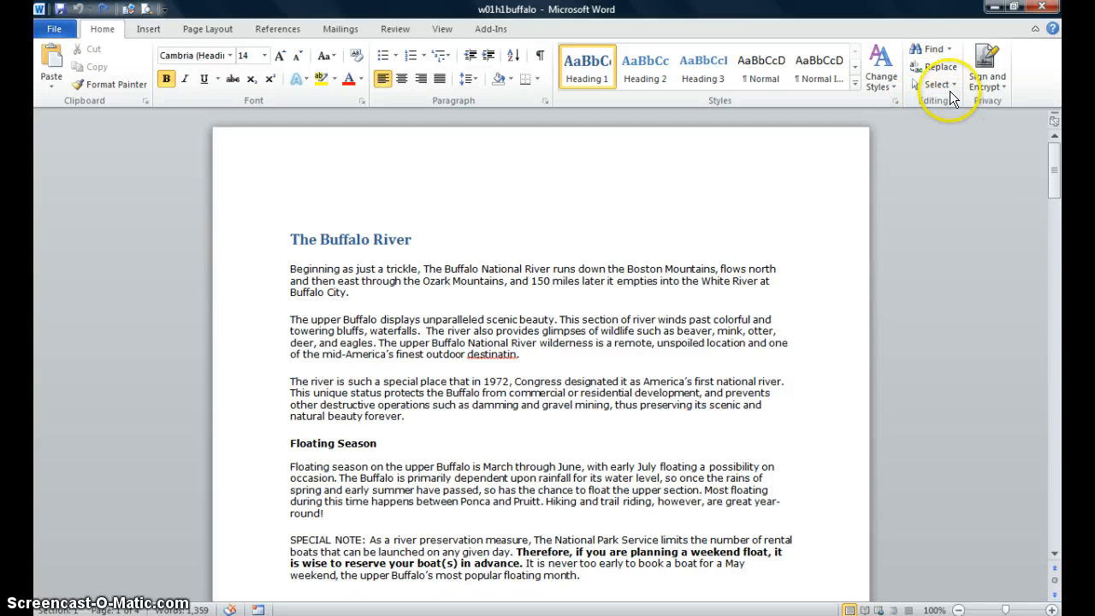
Step: Search the document for the word "Glass" and go to its first occurrence
click(937, 51)
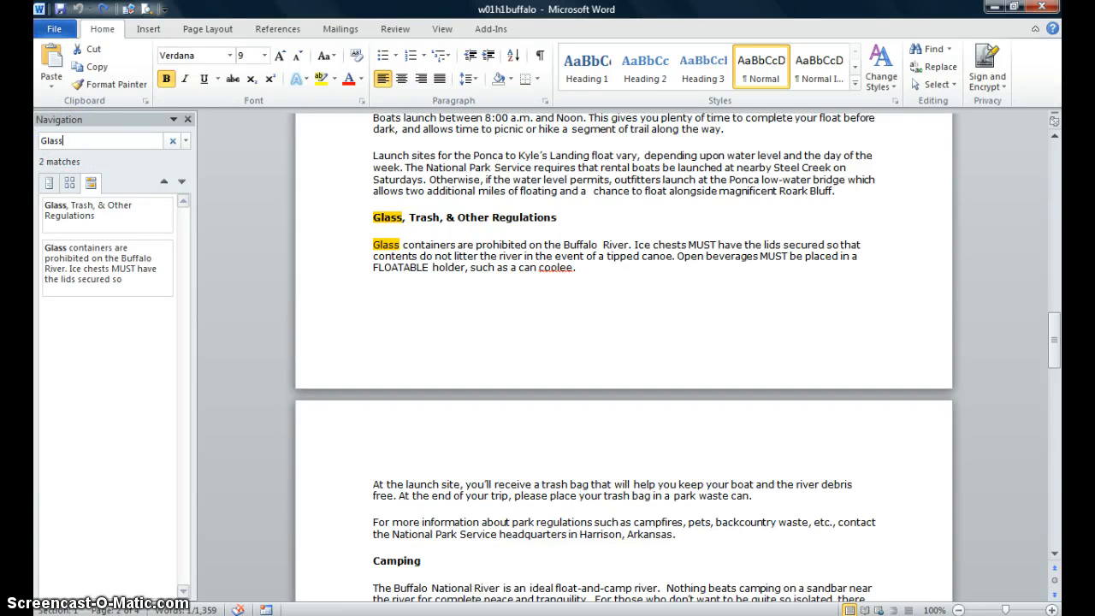
key(BackSpace)
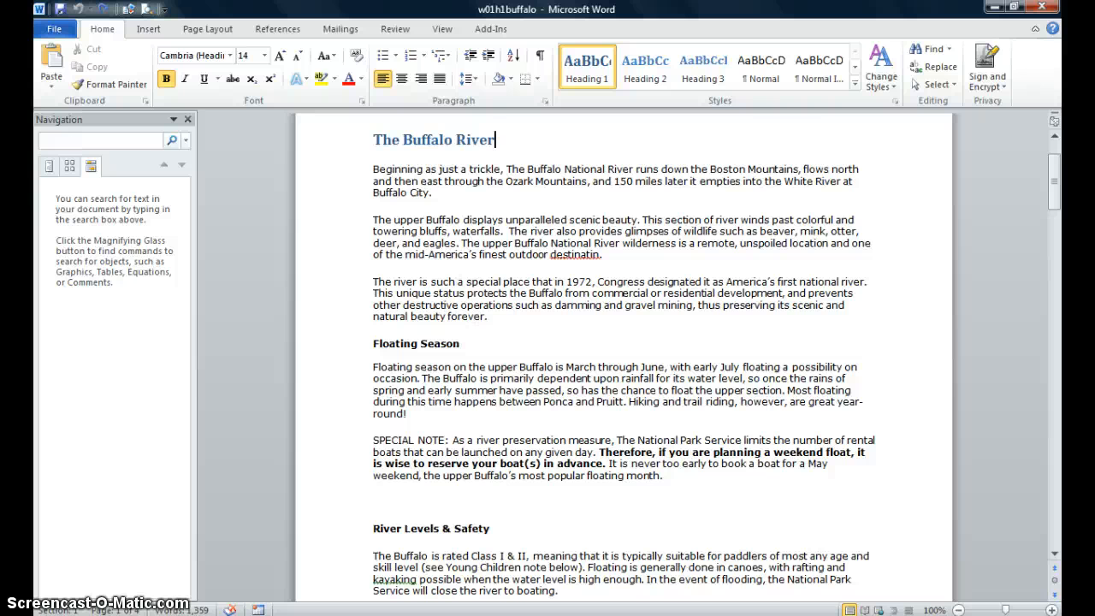
text(Glass)
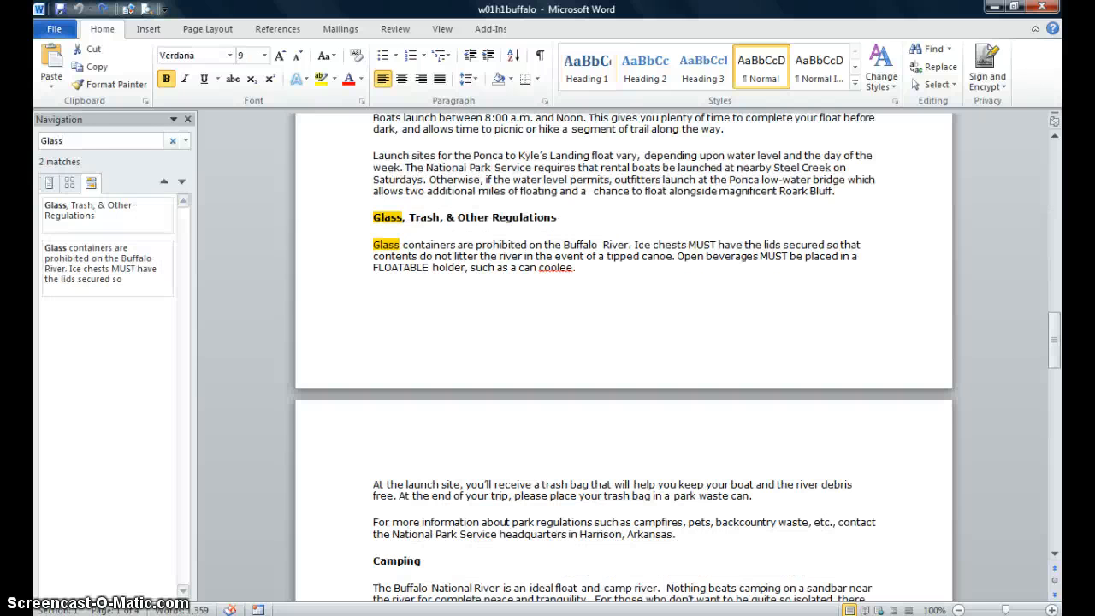
key(Return)
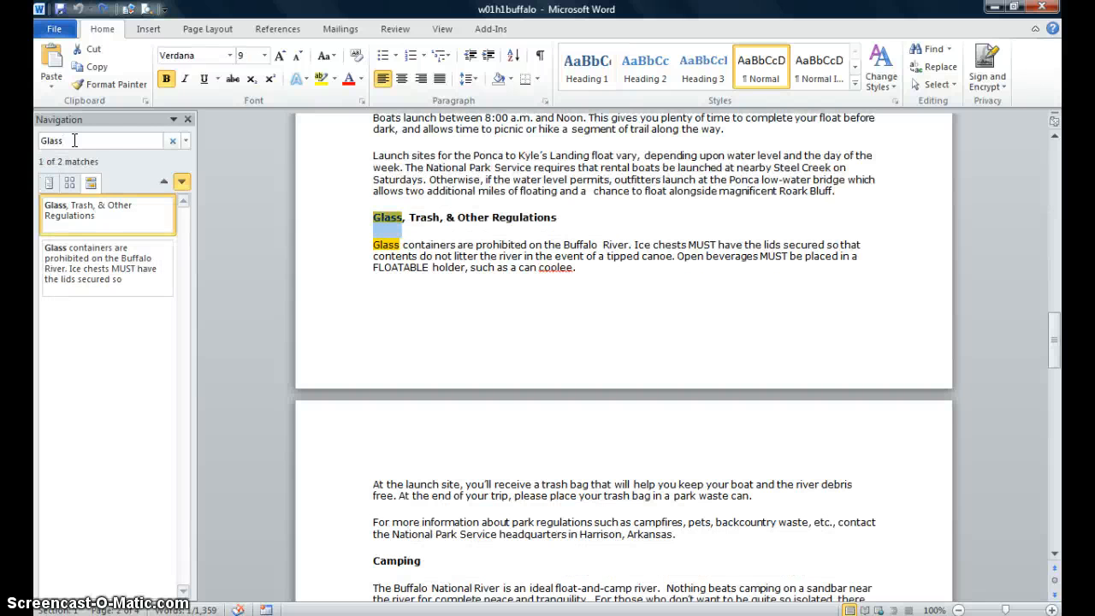
Step: Close the search and insert a Next Page section break directly before the heading "Glass, Trash, & Other Regulations"
click(373, 220)
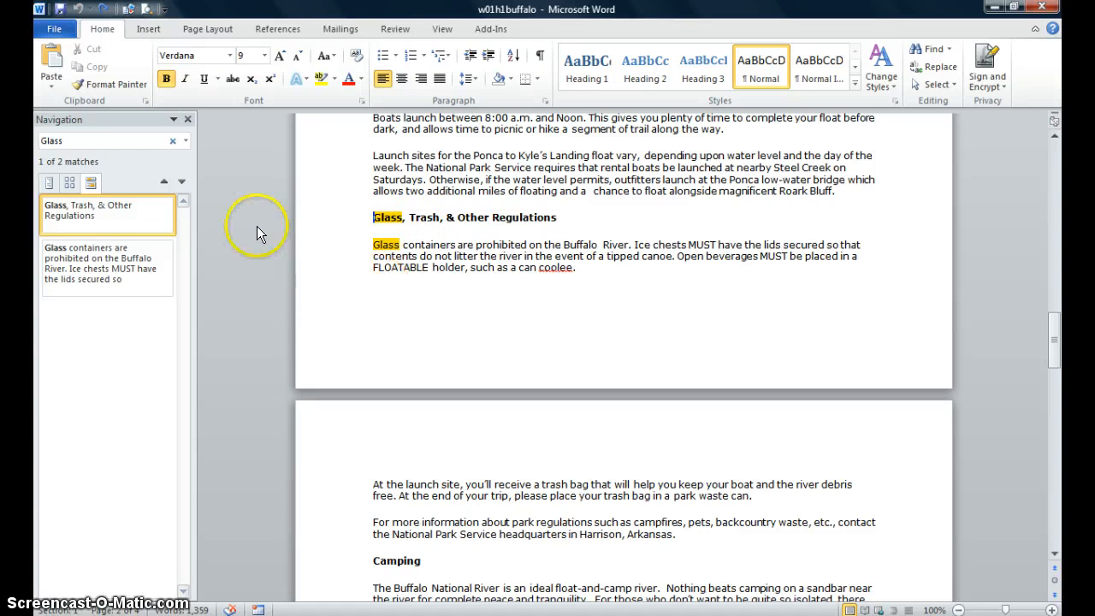
click(187, 120)
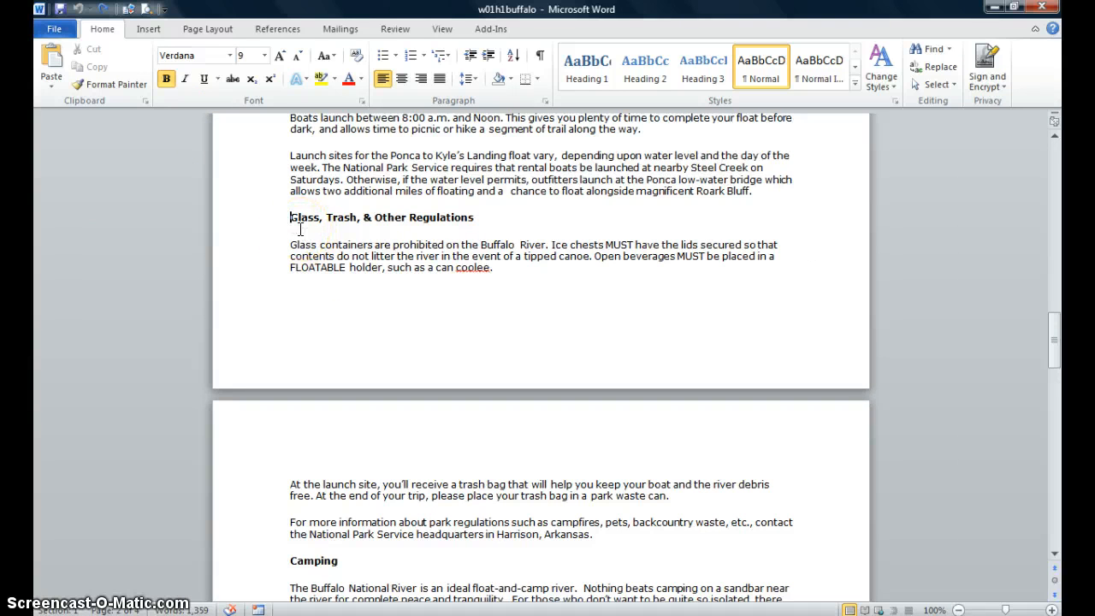
click(203, 30)
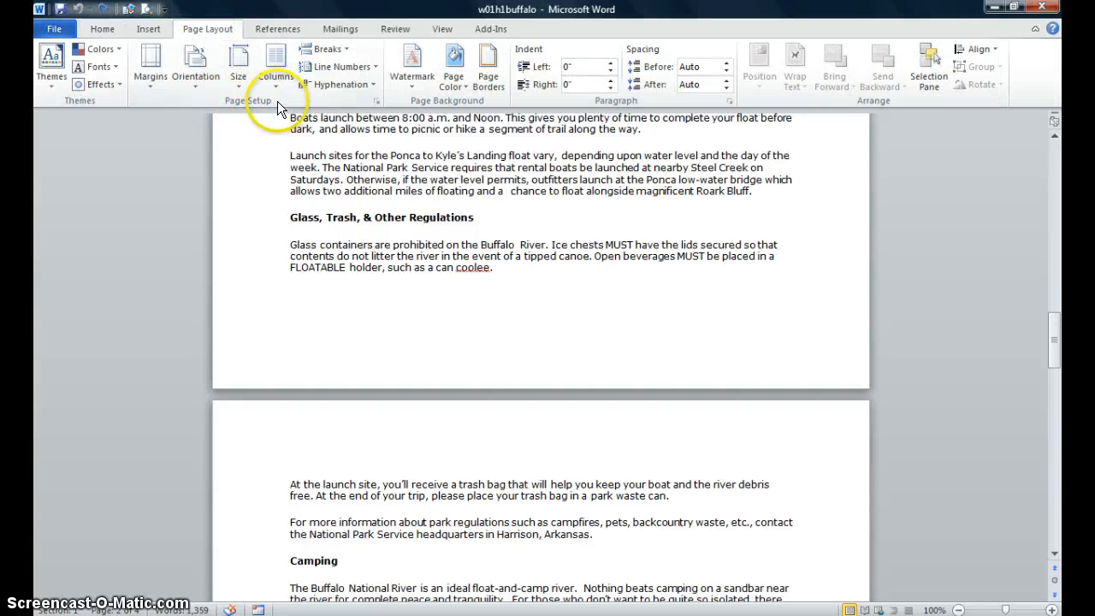
click(346, 50)
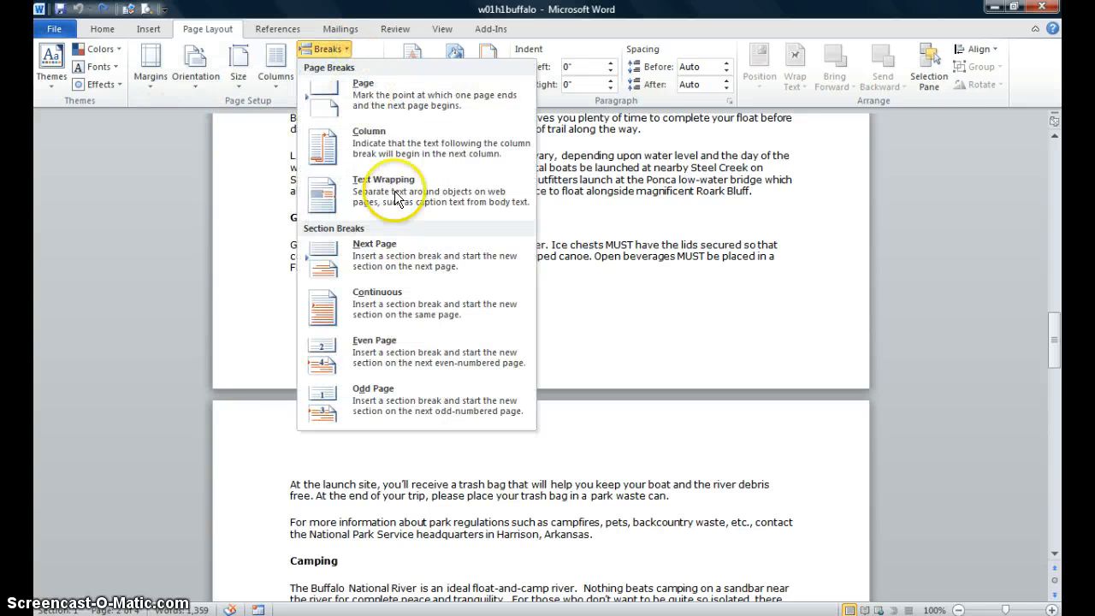
click(400, 255)
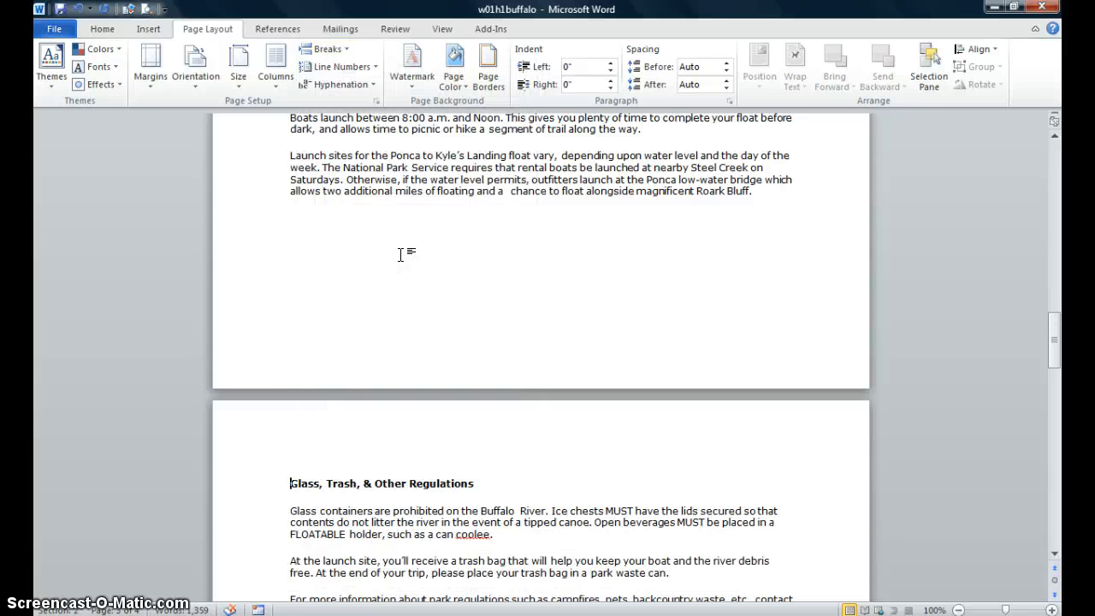
Step: Apply the Last Custom Setting margins (0.5" top and bottom, 0.6" sides) to the section starting with "Glass, Trash, & Other Regulations"
click(291, 482)
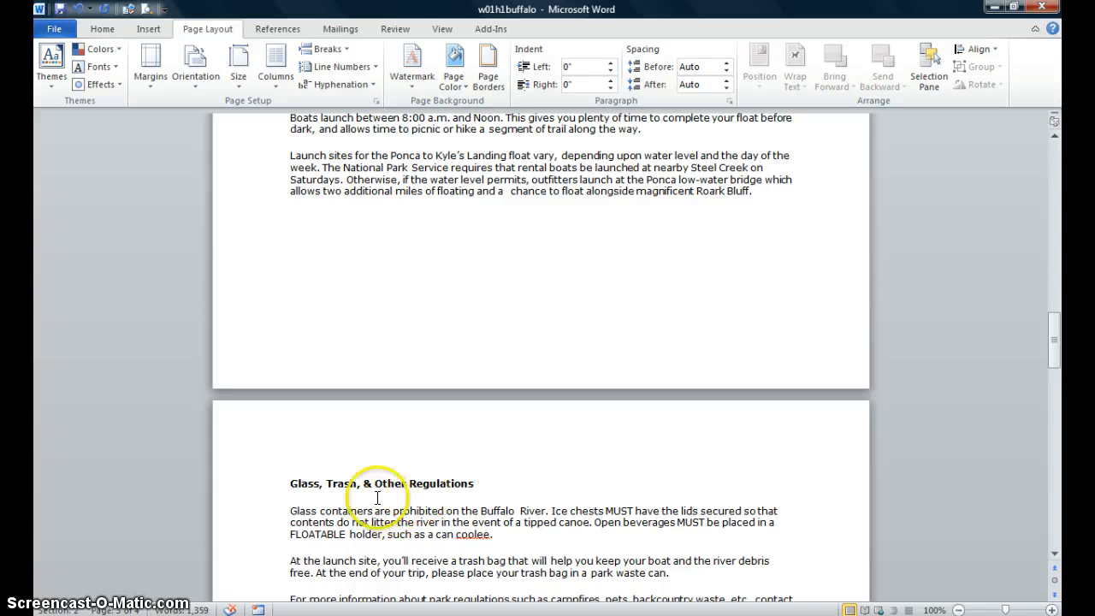
click(288, 483)
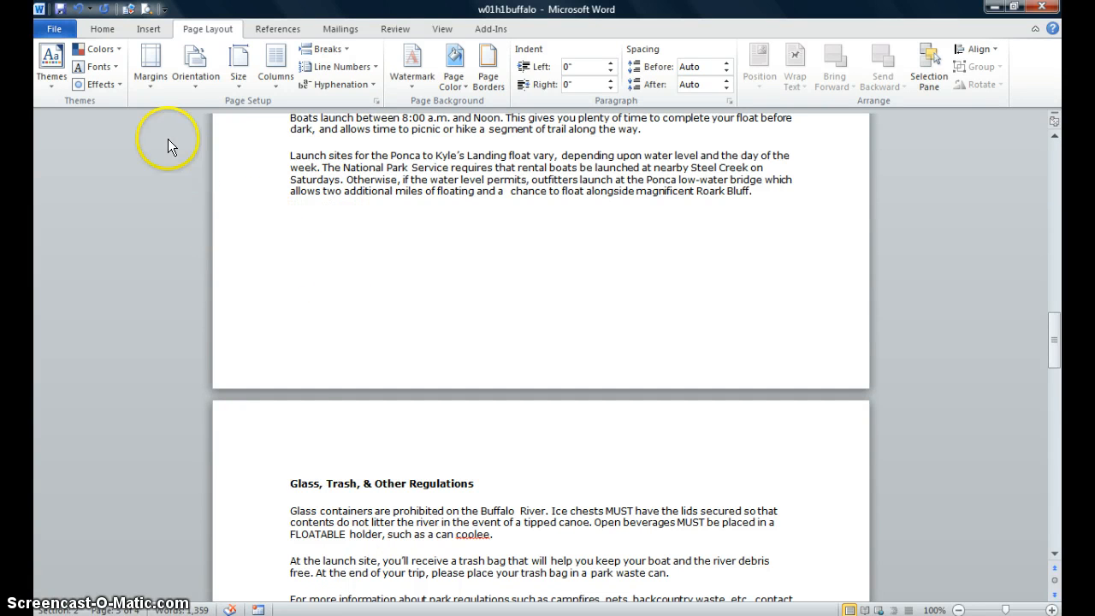
click(146, 91)
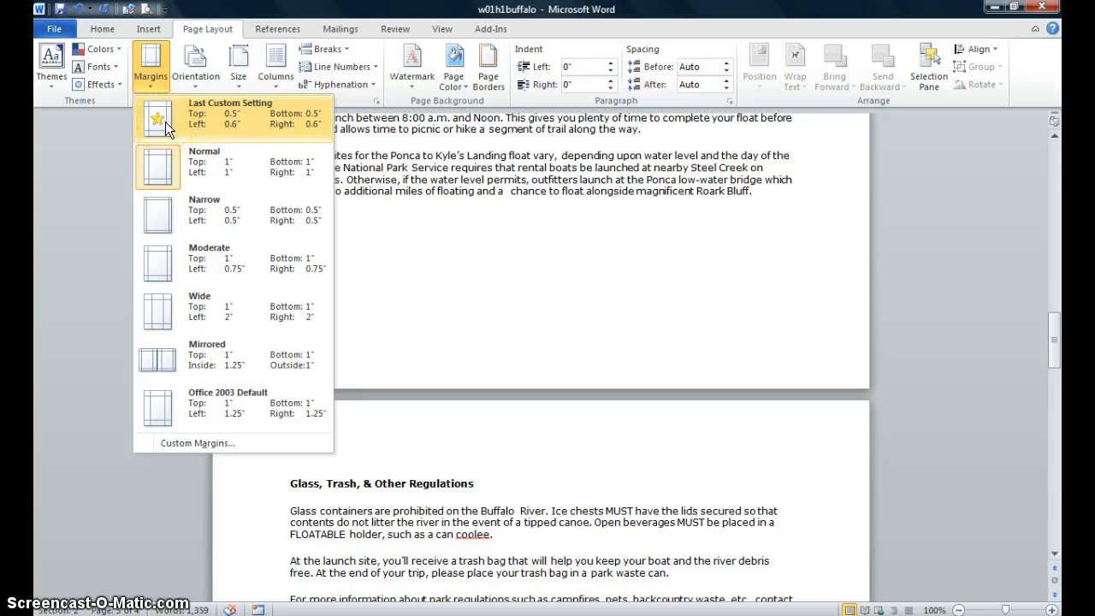
click(165, 122)
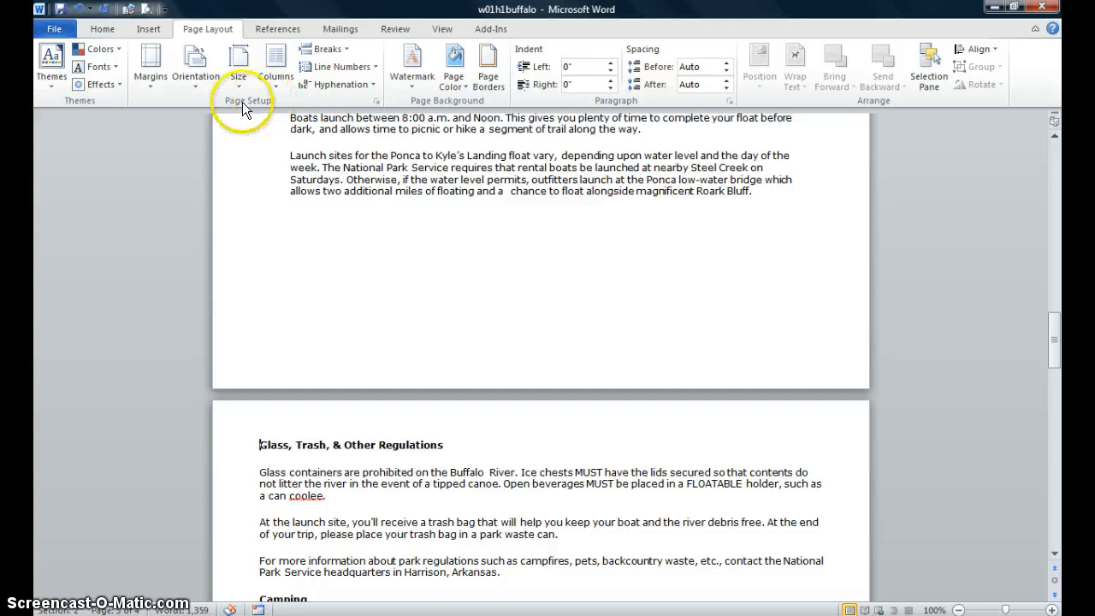
click(150, 85)
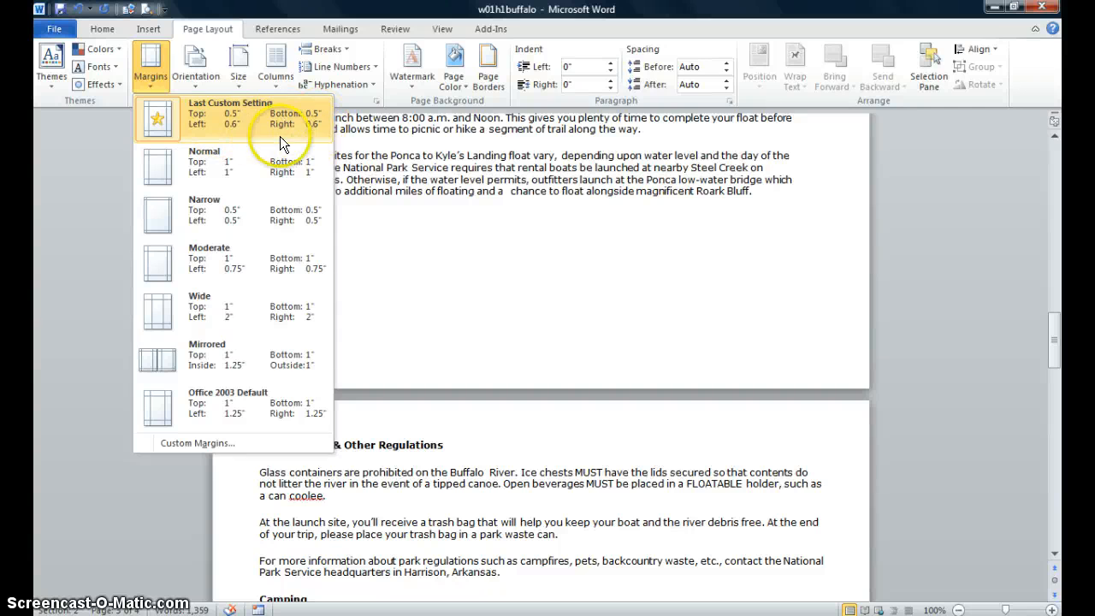
click(463, 255)
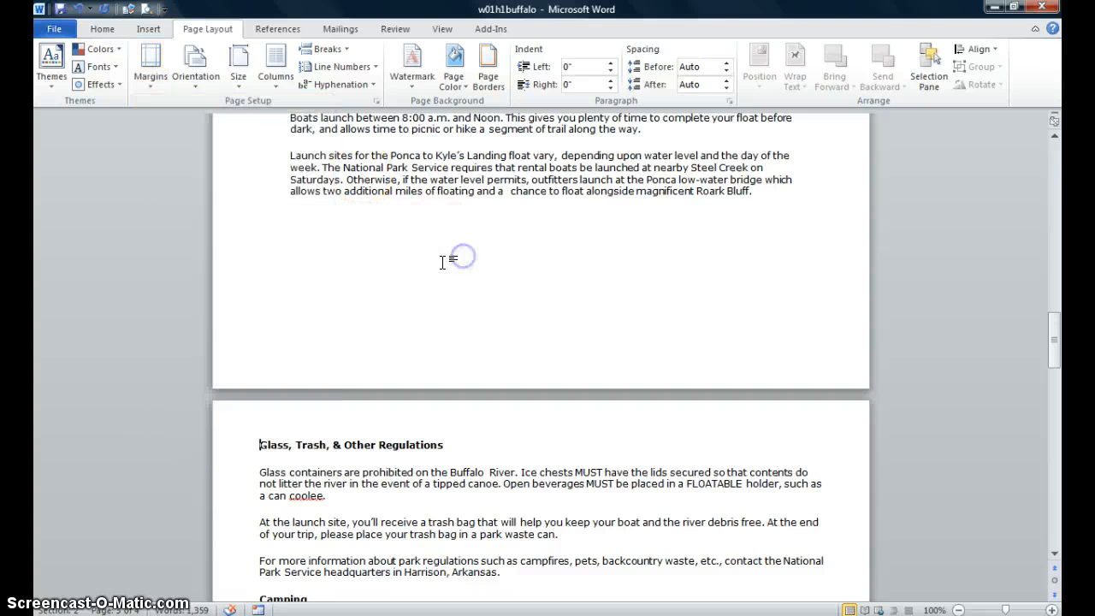
Step: Try landscape orientation for the "Glass, Trash, & Other Regulations" section and insert the built-in Annual header
click(191, 85)
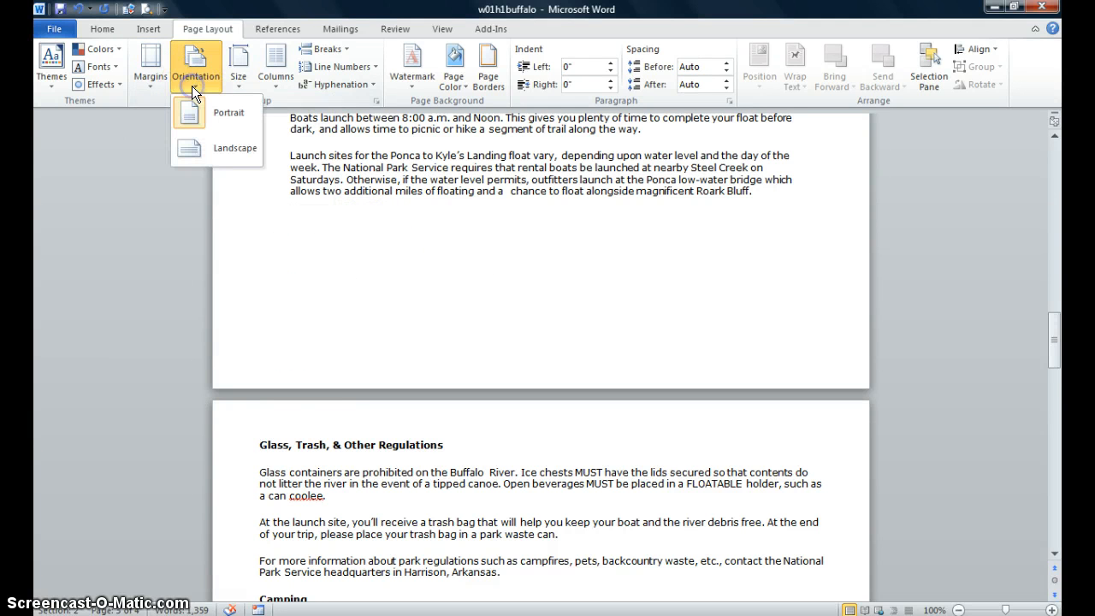
click(200, 149)
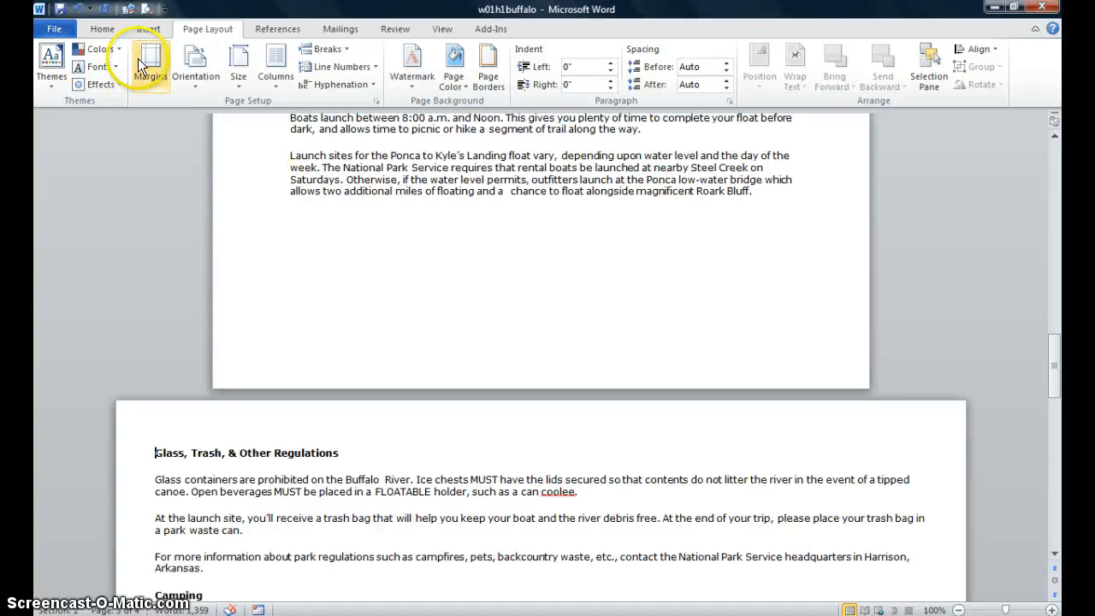
click(147, 27)
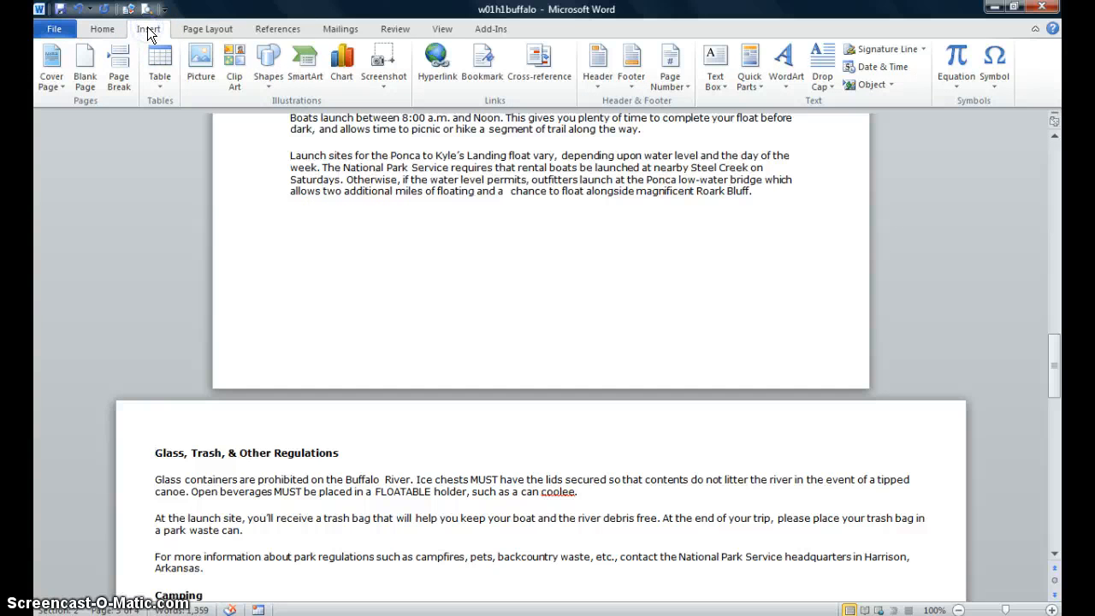
click(596, 69)
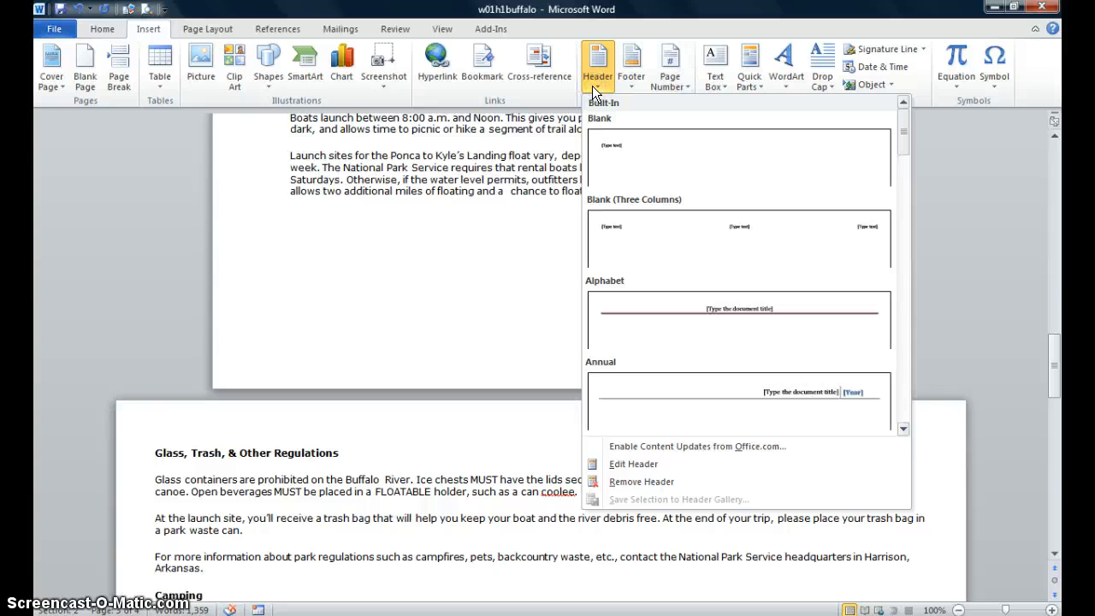
click(657, 387)
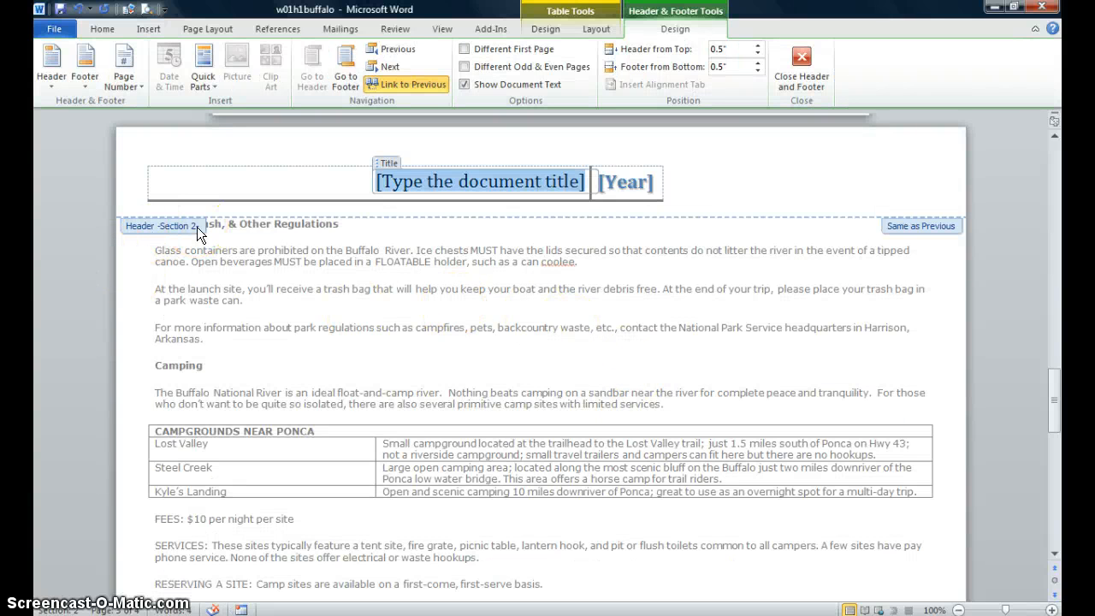
Step: Compare the header in section 1 with the one in section 2, checking the section labels and page layouts
scroll(250, 249, up, 4)
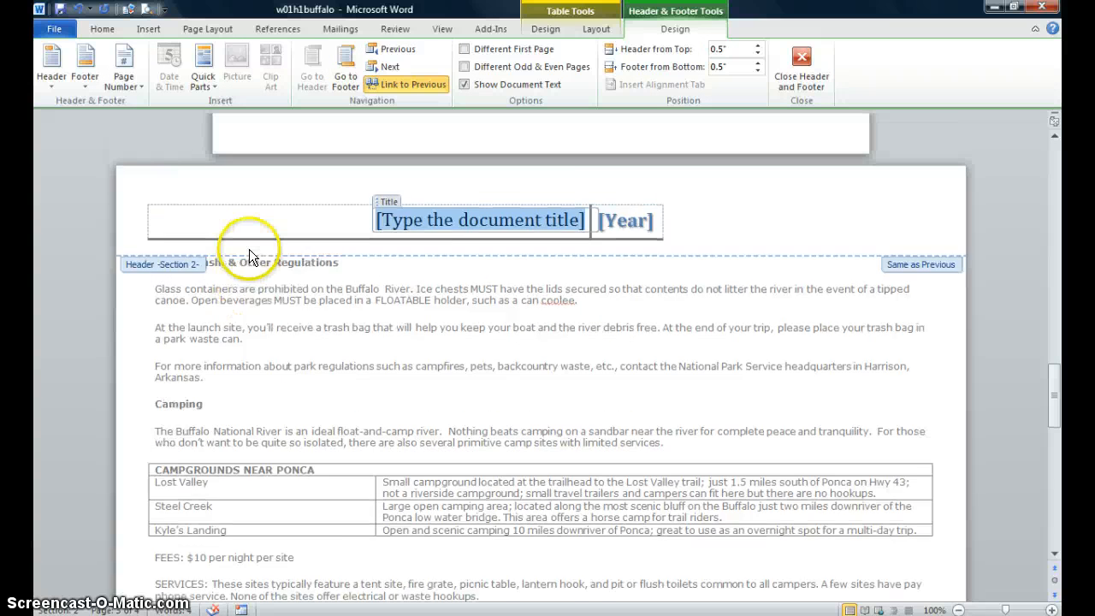
scroll(257, 231, up, 15)
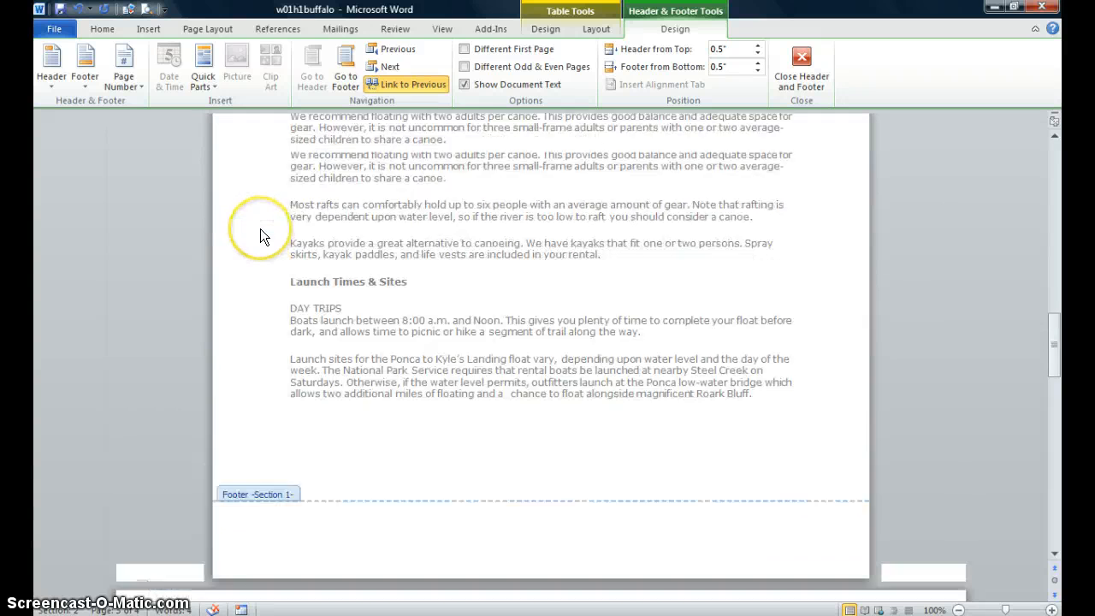
scroll(256, 227, up, 2)
click(266, 216)
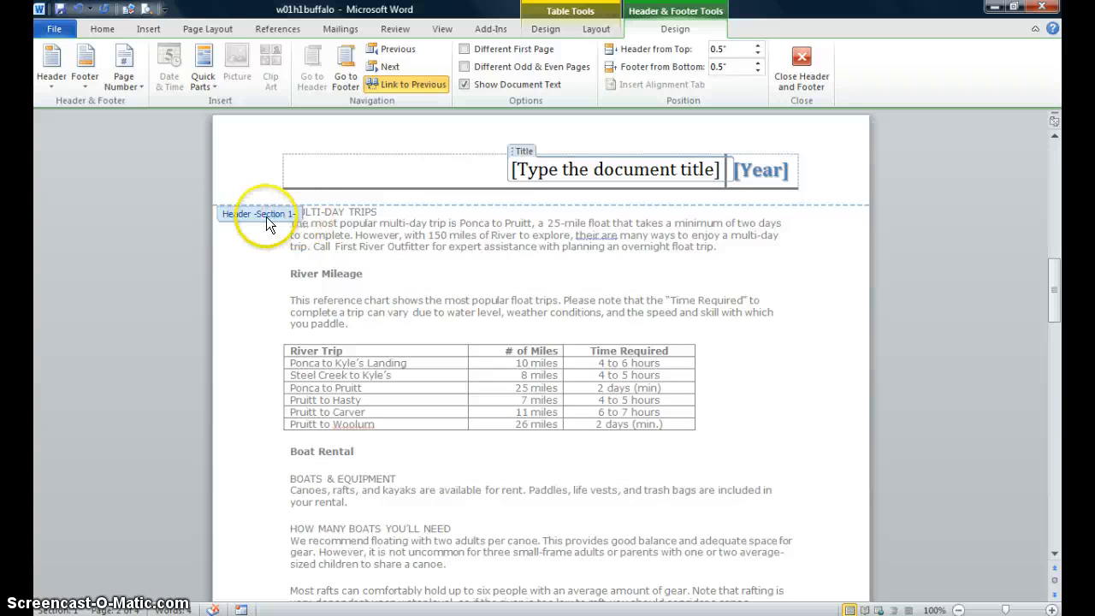
scroll(283, 216, down, 15)
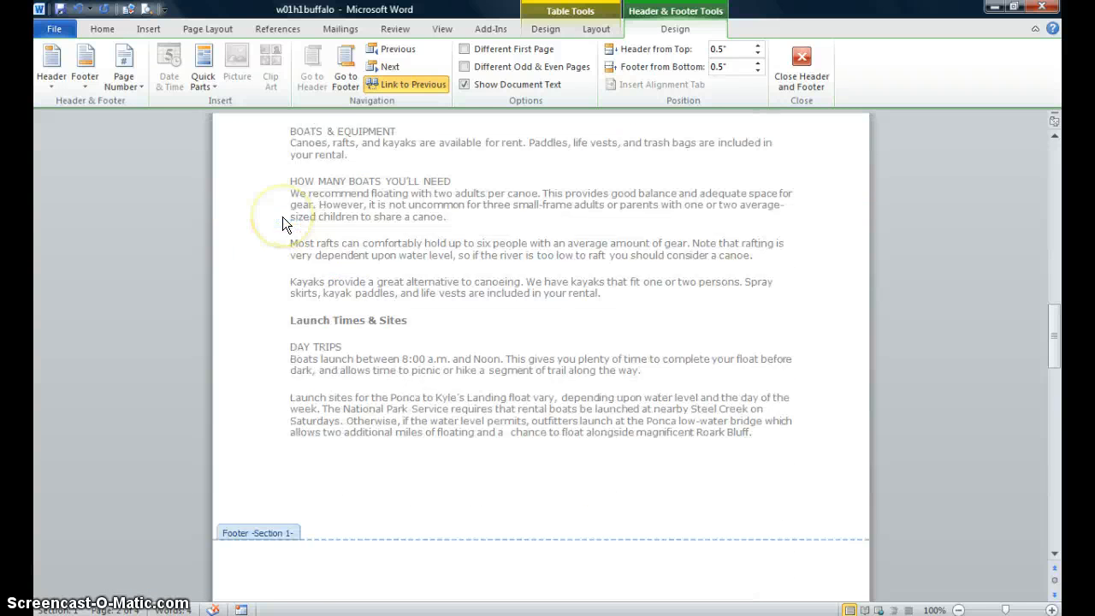
click(258, 275)
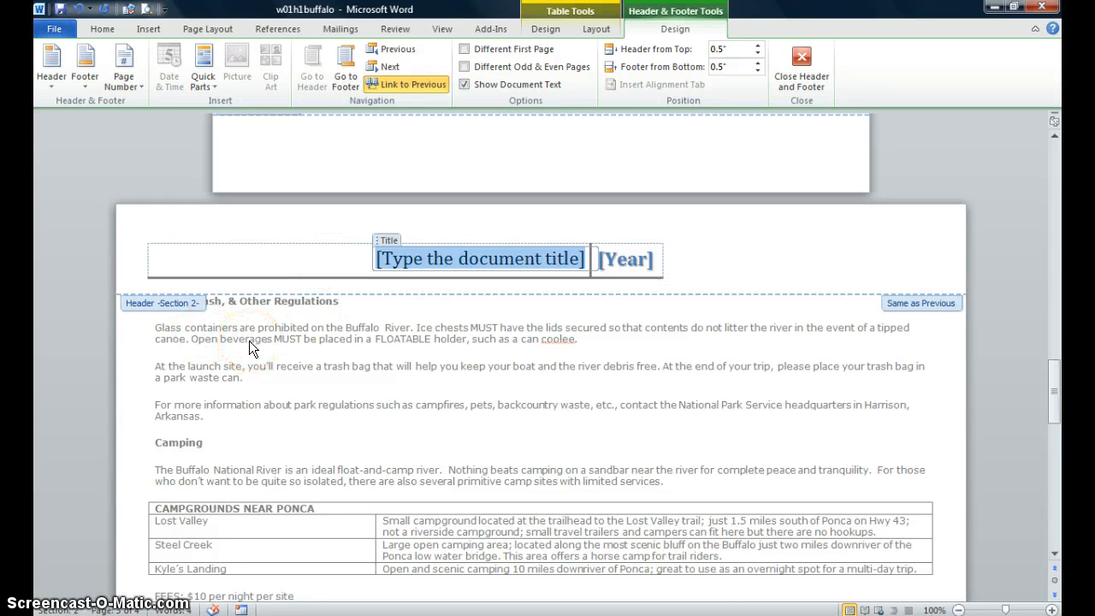
scroll(249, 340, up, 10)
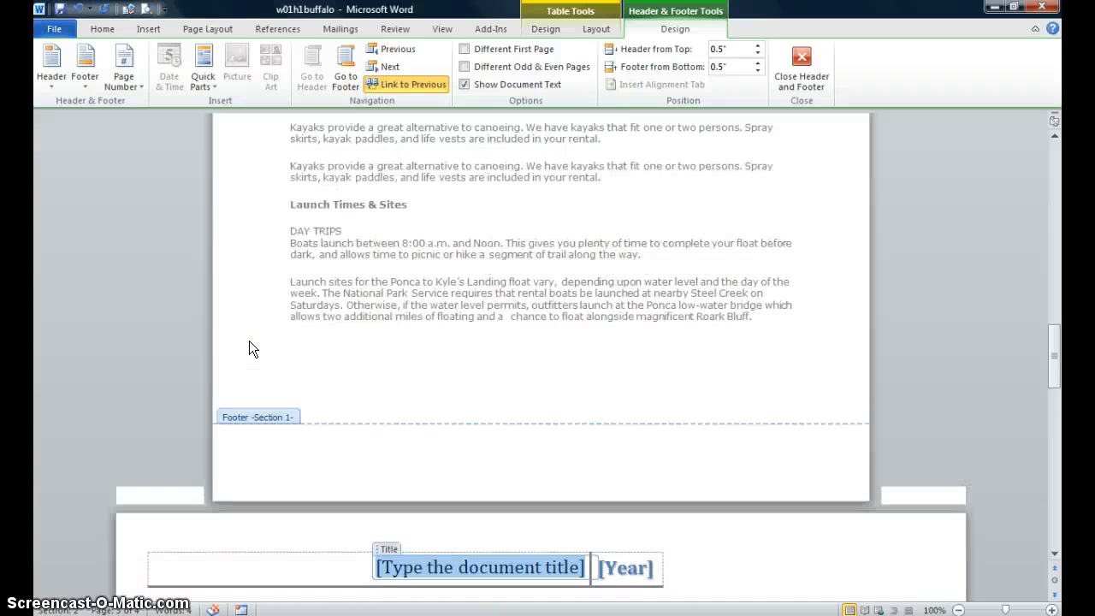
click(262, 338)
scroll(262, 338, up, 4)
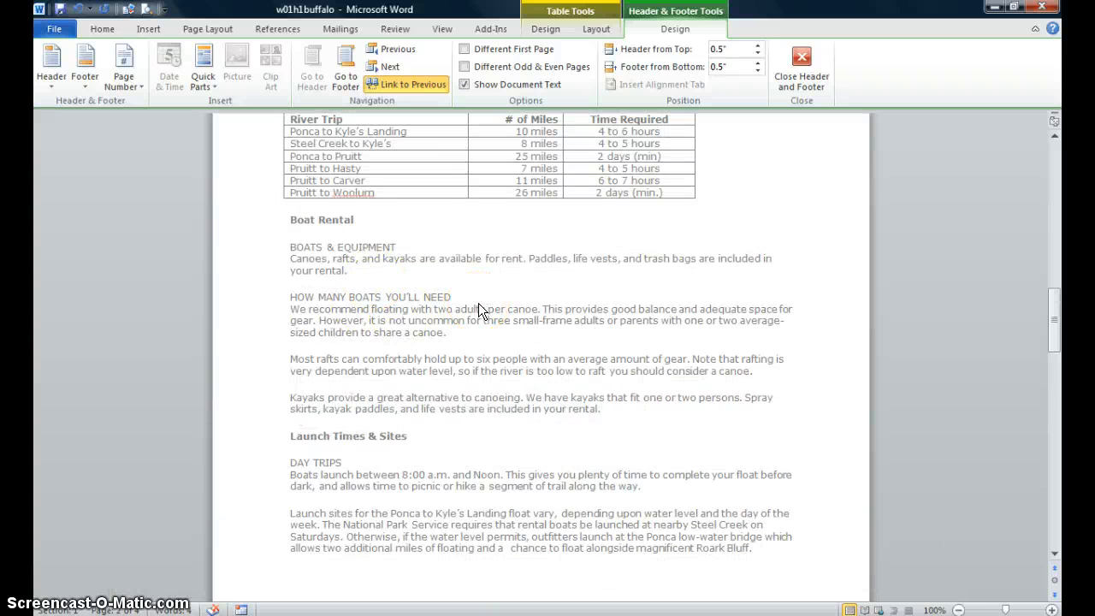
scroll(479, 304, down, 15)
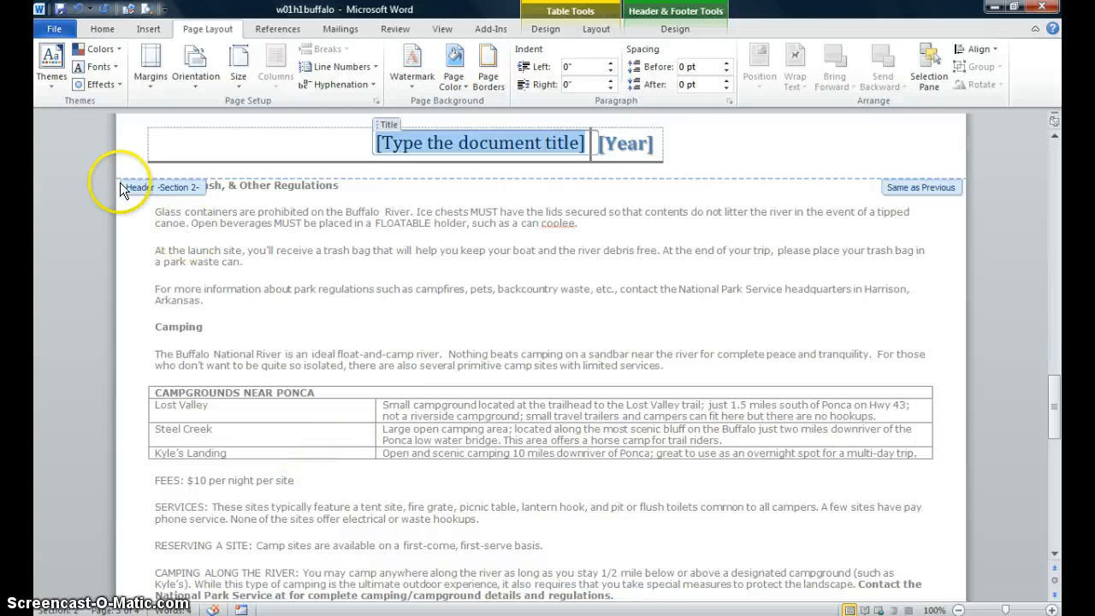
Step: Undo the Annual header and the landscape orientation, and place the cursor after the "Camping" heading
click(82, 10)
click(82, 10)
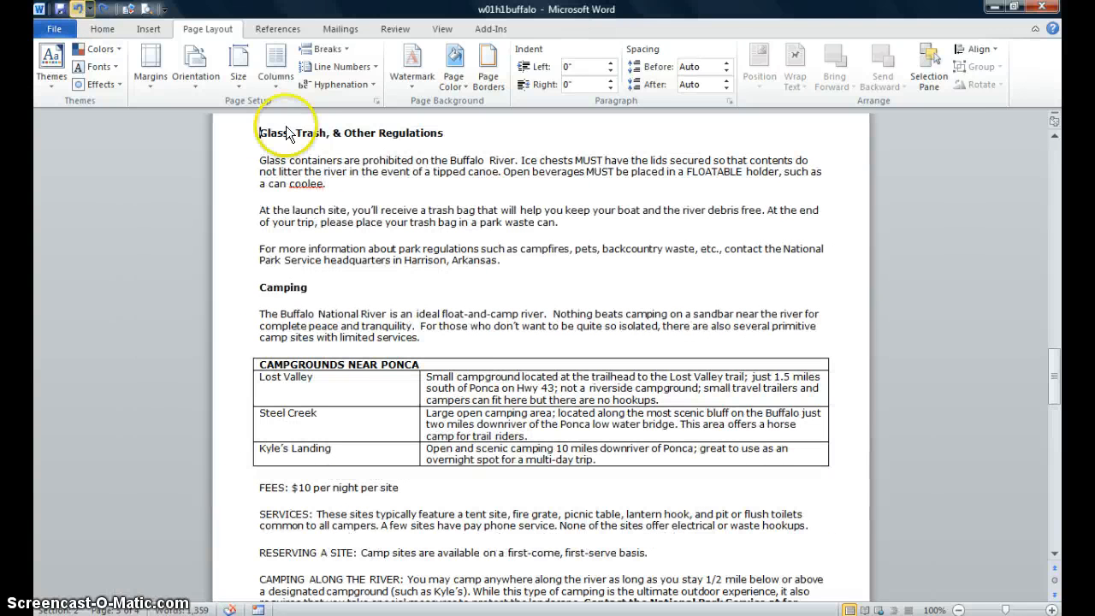
click(343, 292)
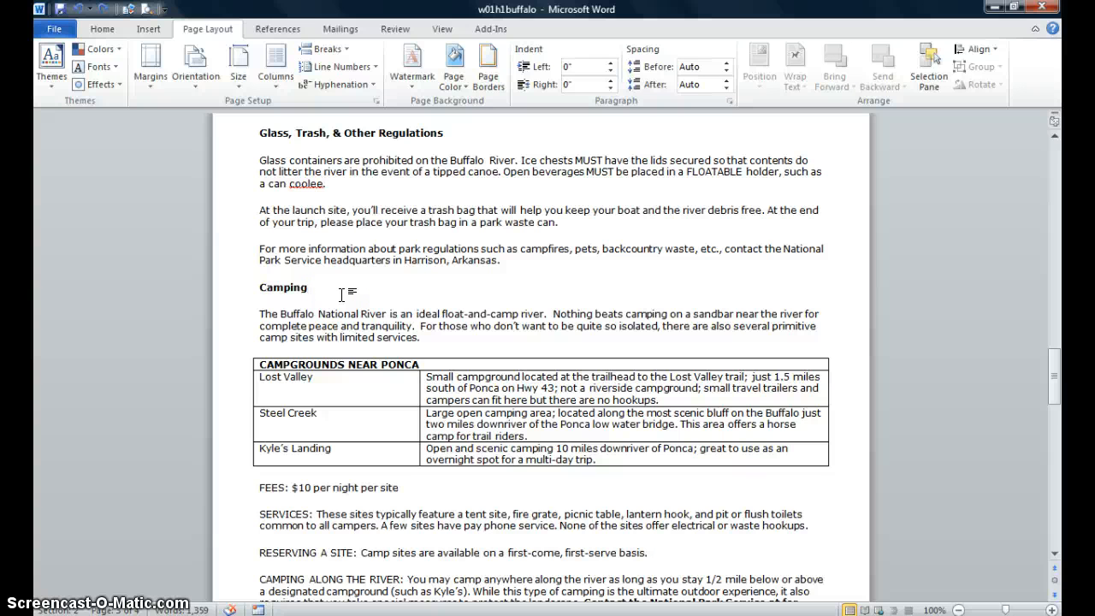
Step: Start a custom text watermark and enter the person's first name as its text
click(198, 24)
click(411, 87)
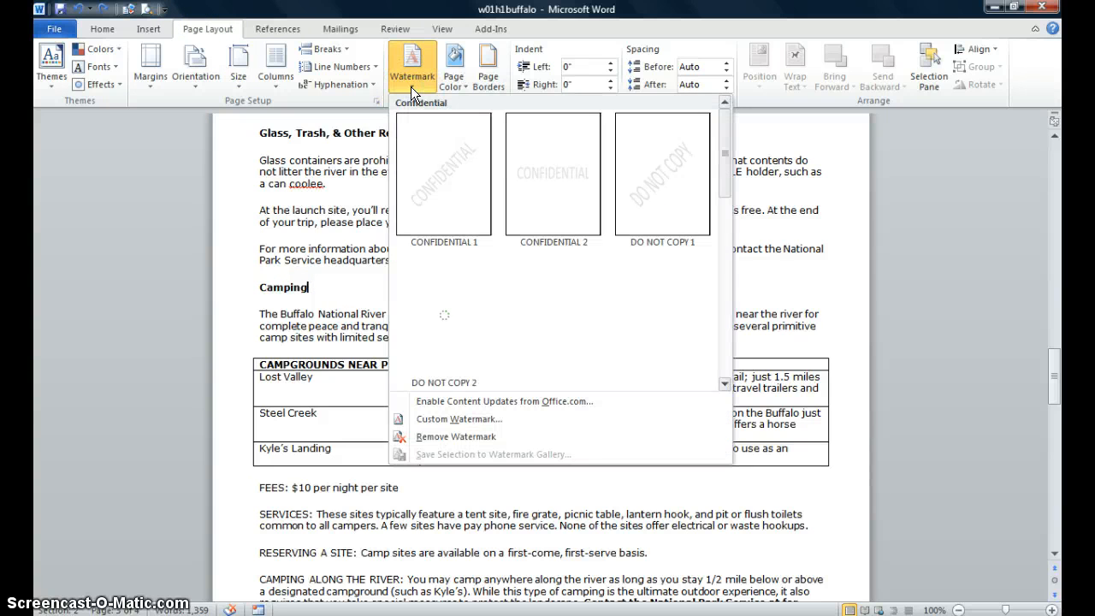
click(467, 423)
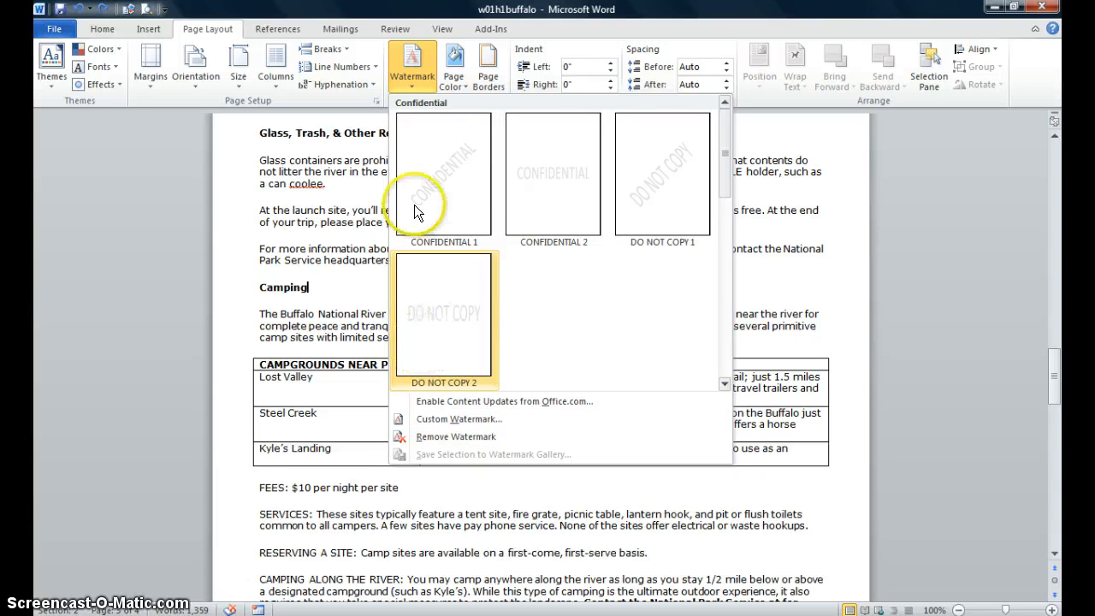
click(445, 420)
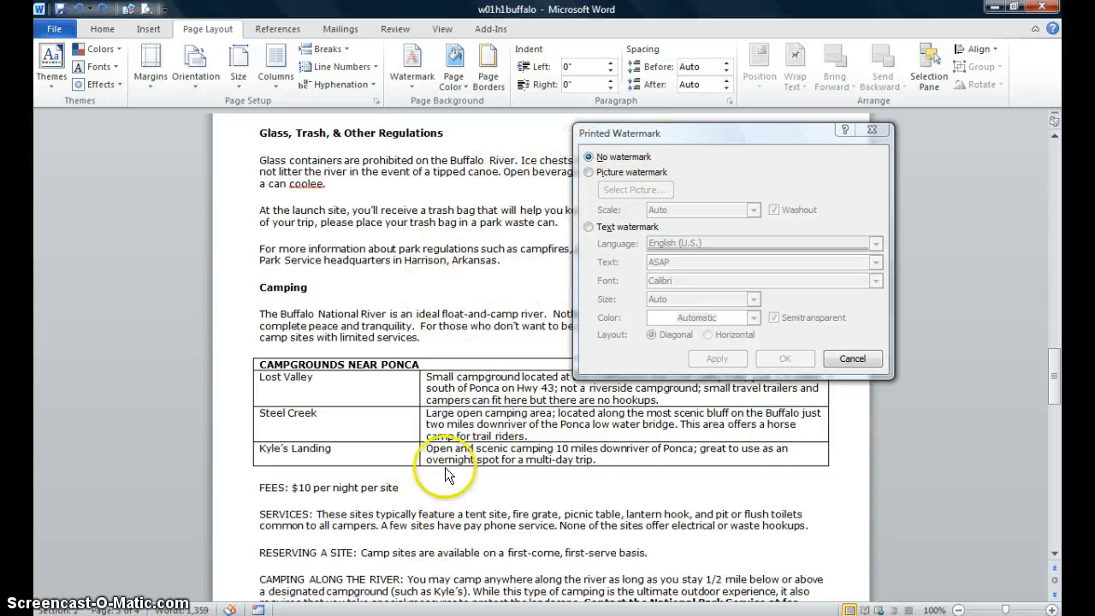
click(590, 228)
click(606, 265)
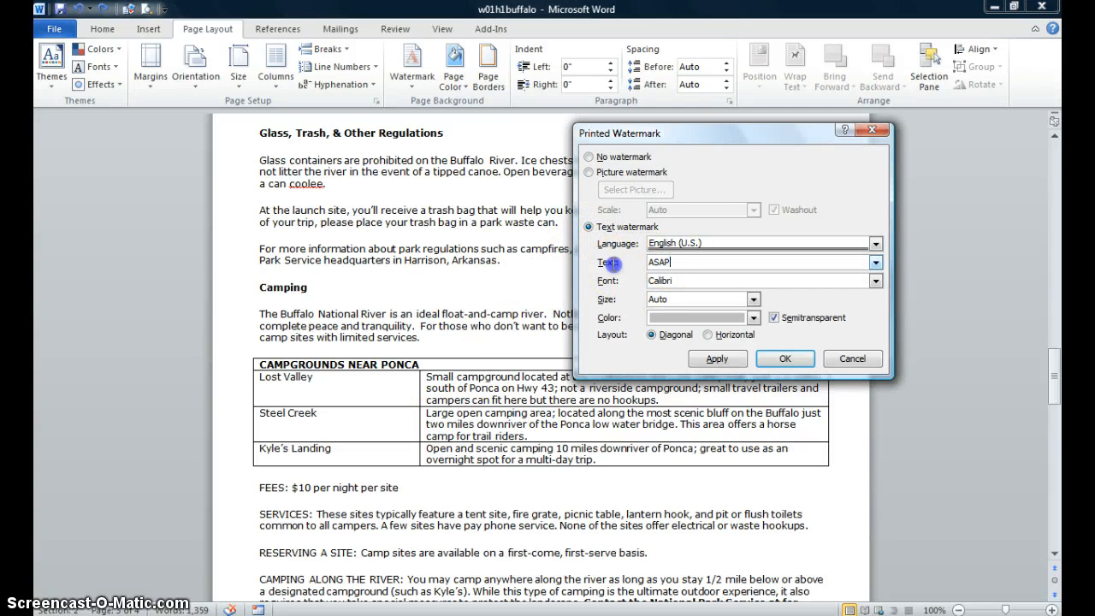
text(Denise)
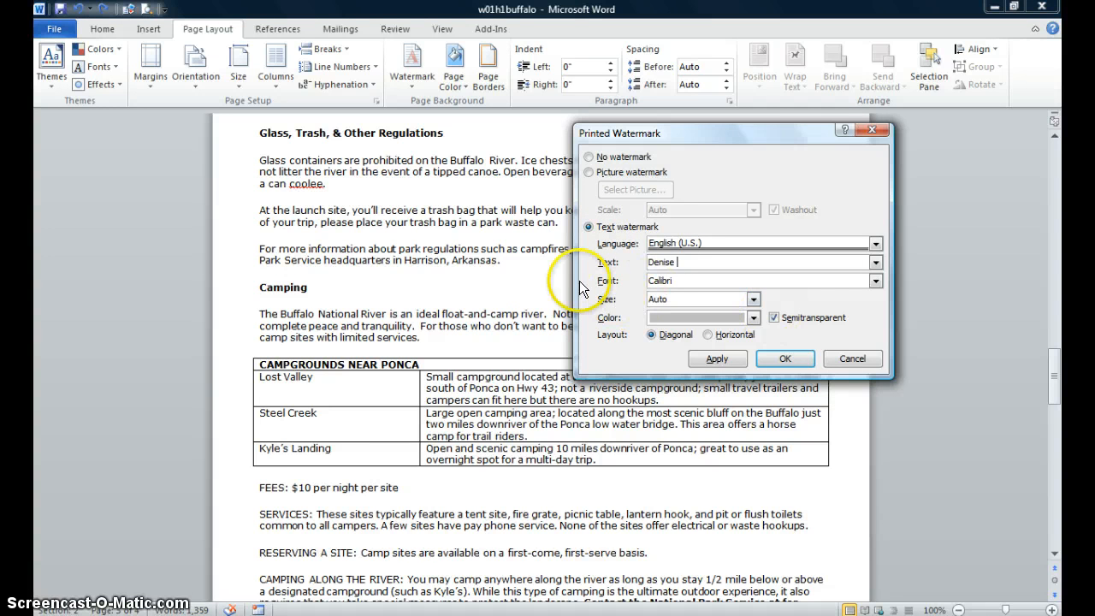
Step: Set the watermark's font to Times New Roman and its color to Tan, Darker 90%, and apply it to the document
click(875, 281)
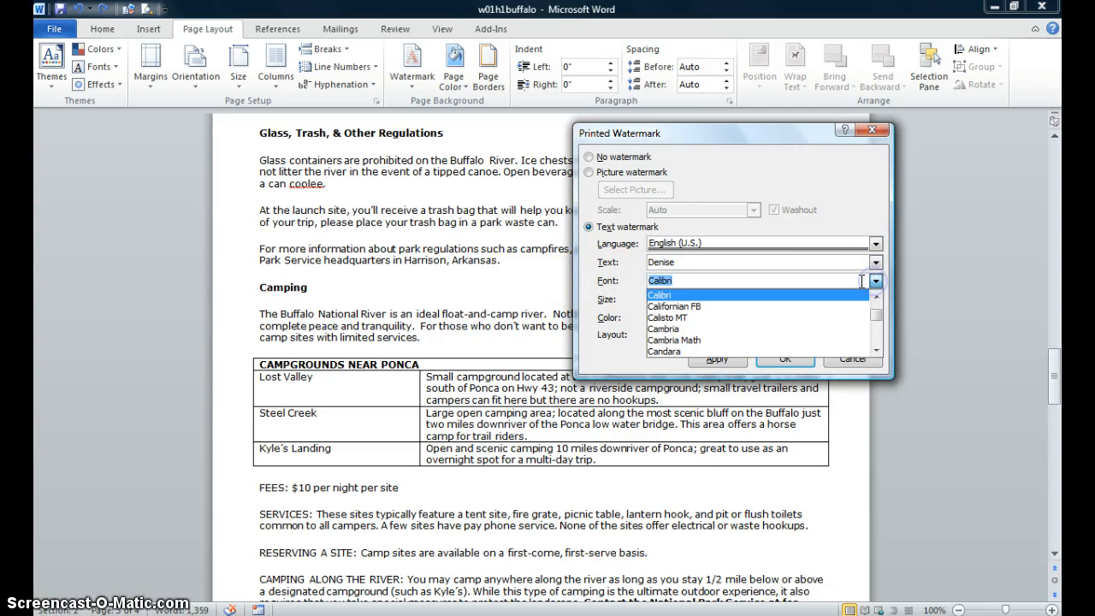
click(876, 316)
drag(870, 324, 875, 335)
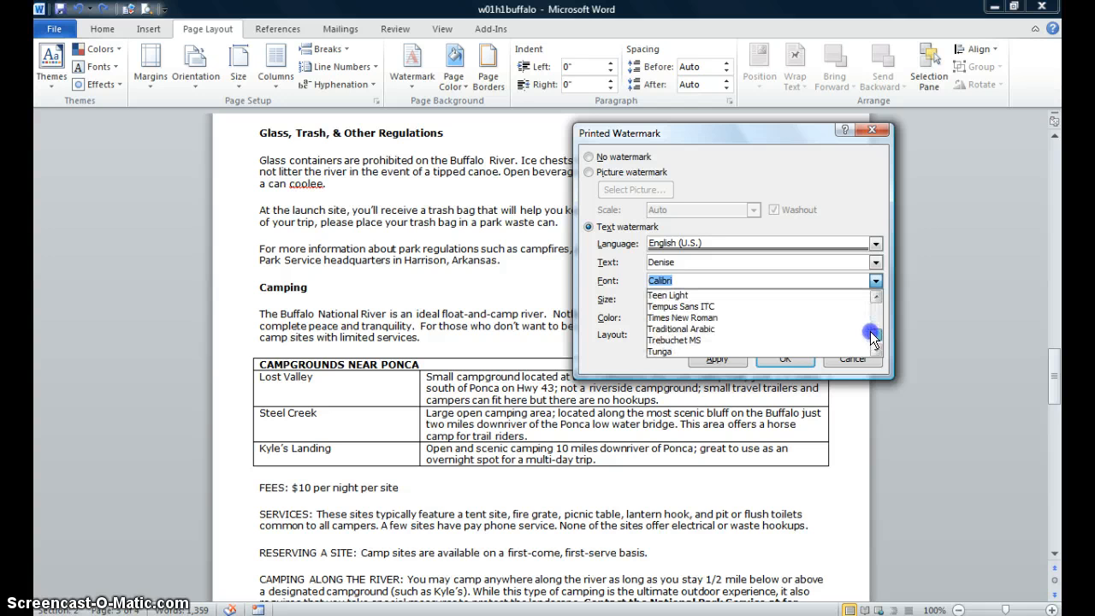
click(713, 316)
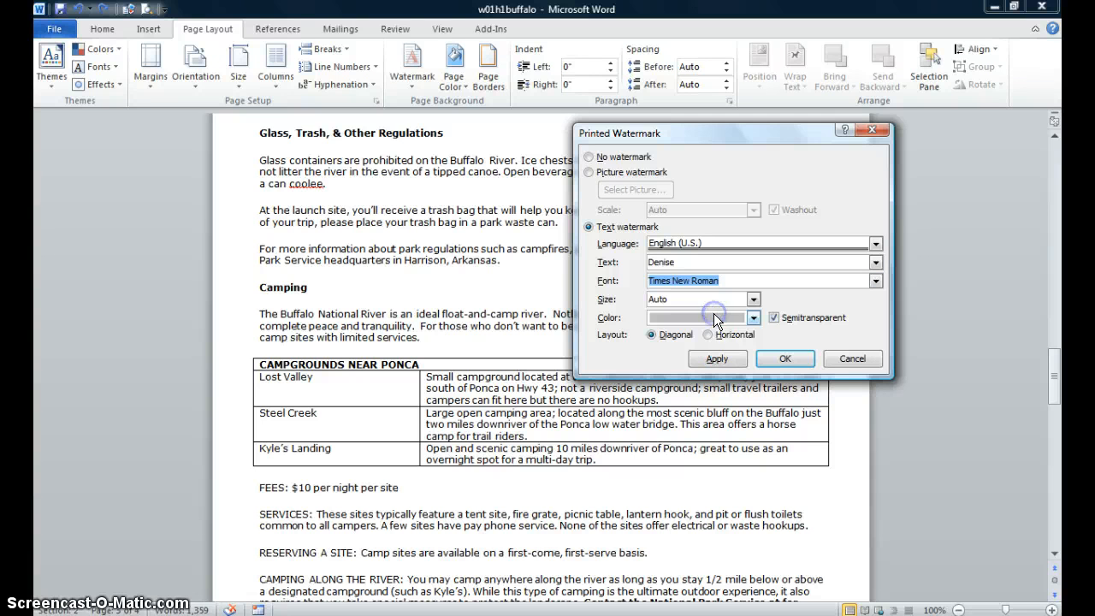
click(753, 318)
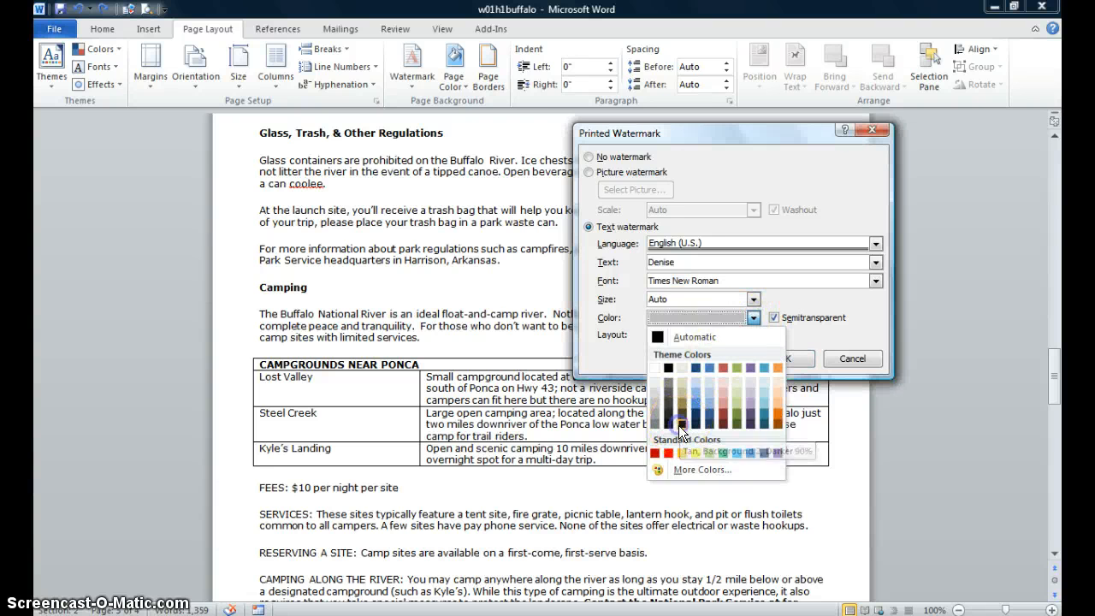
click(680, 423)
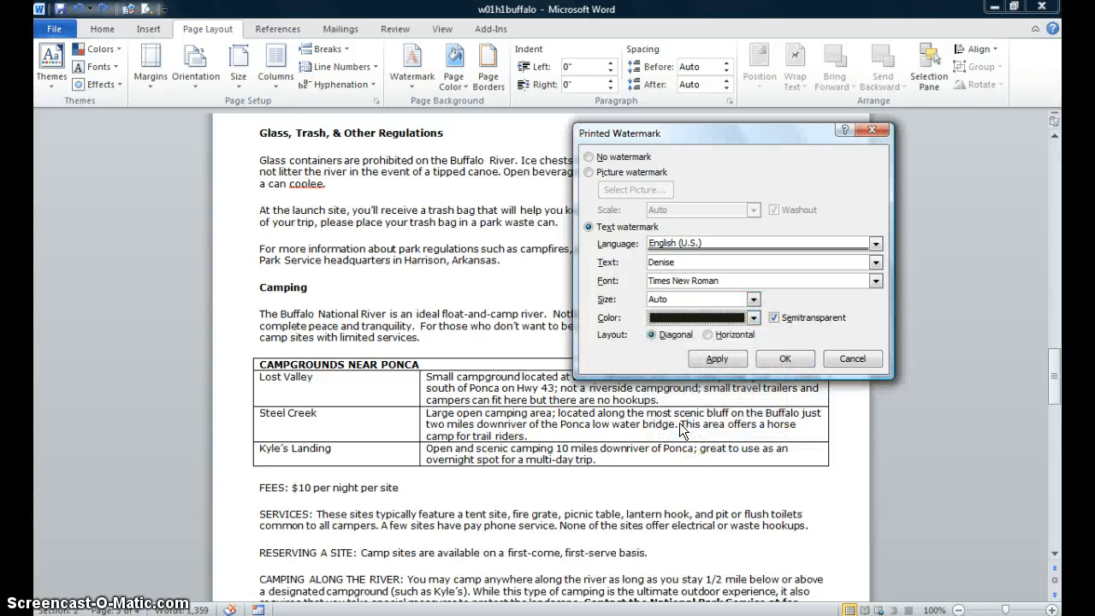
click(716, 359)
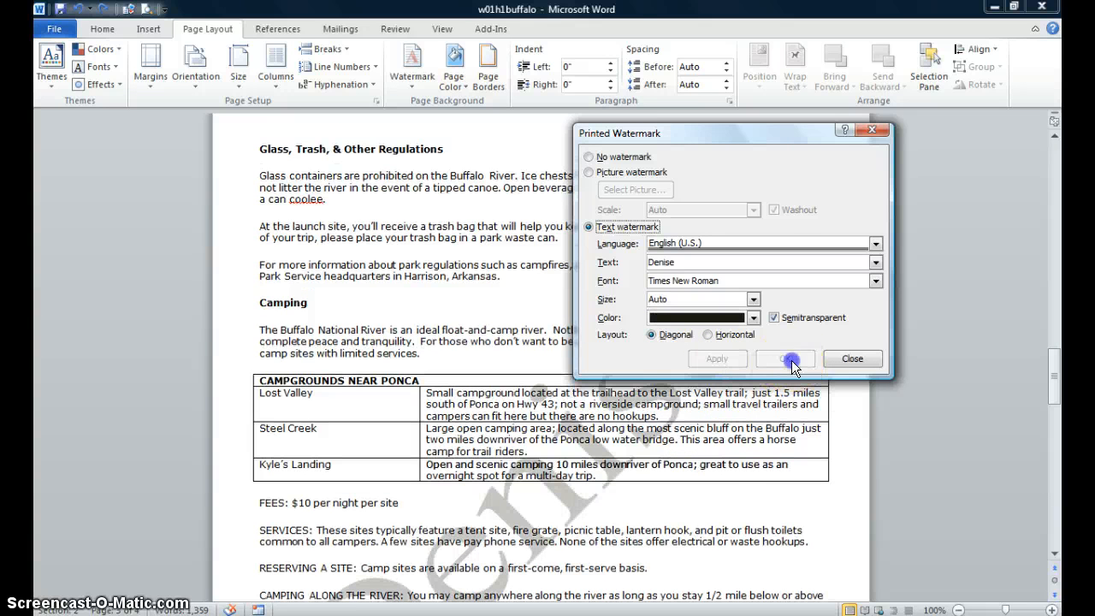
click(851, 359)
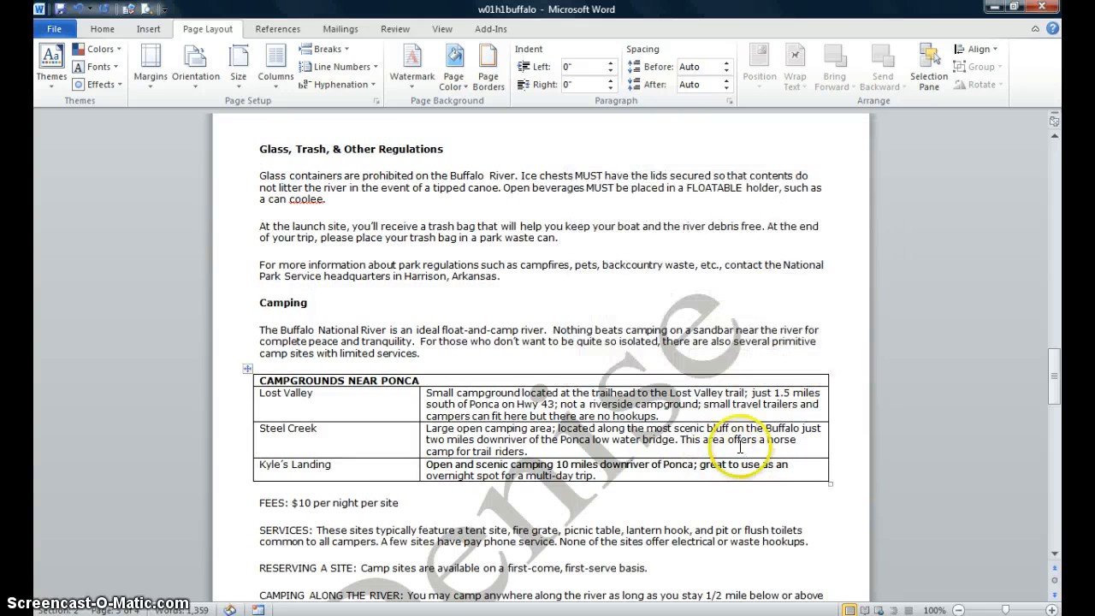
scroll(377, 518, down, 3)
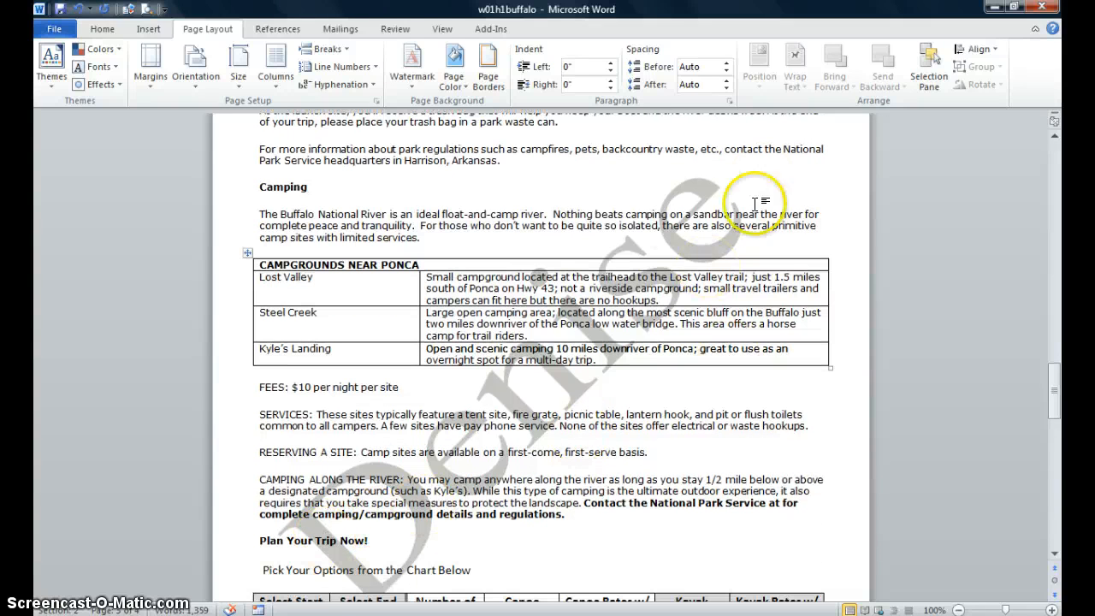